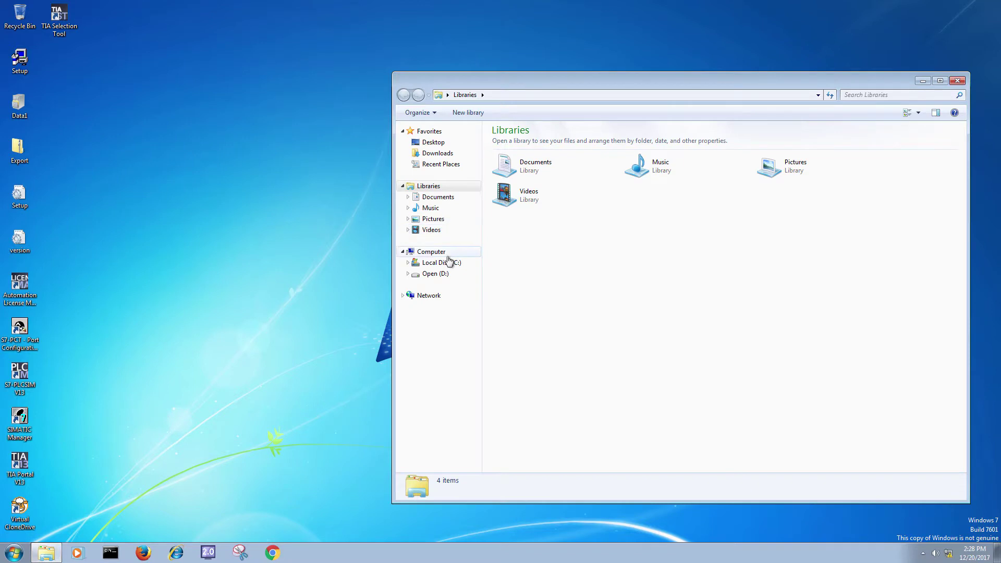
- Browse to C:\Siemens\Automation\WinCC_OA\3.15\data\clsetup\windows-64 in Windows Explorer
click(449, 262)
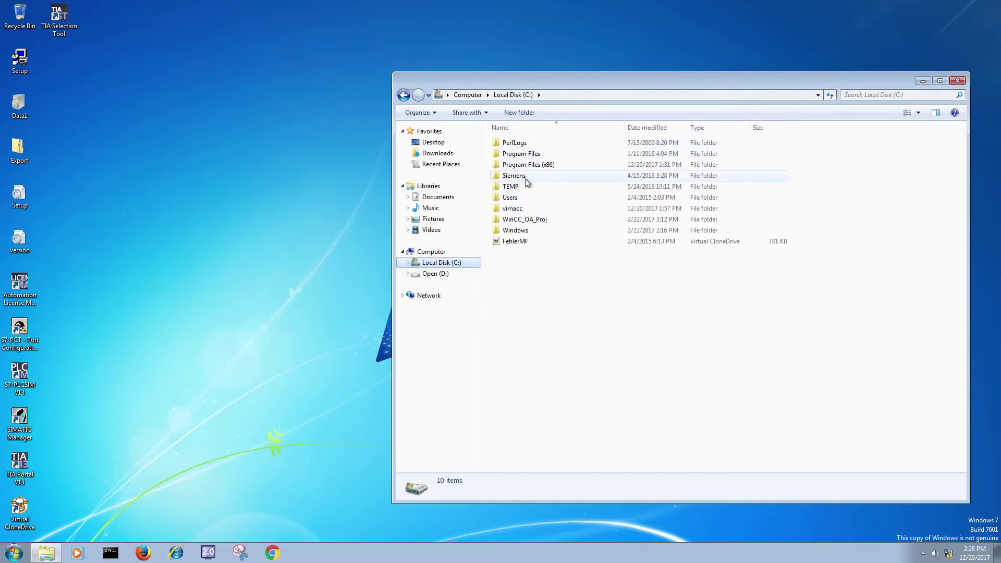
double_click(524, 178)
double_click(528, 144)
double_click(528, 144)
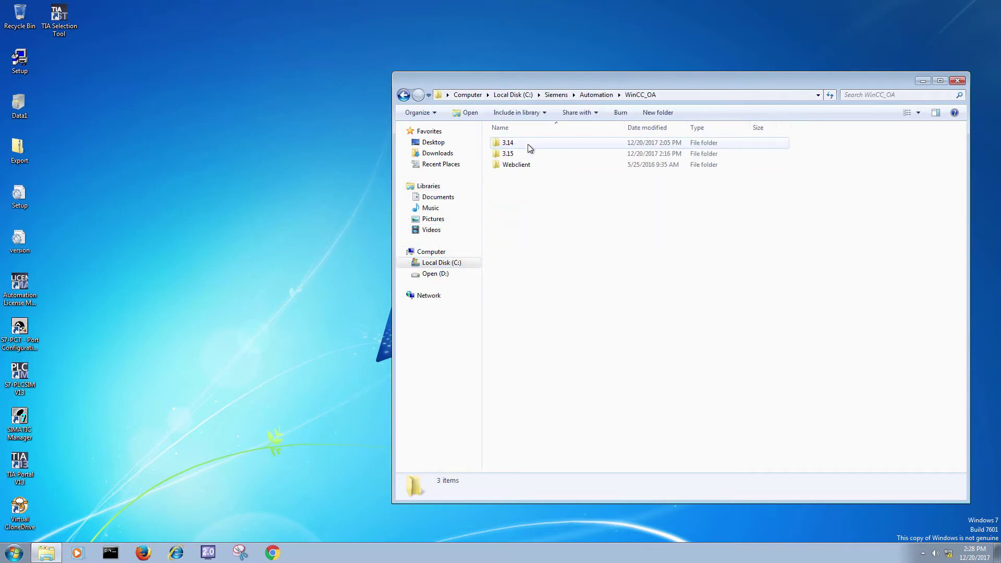
double_click(528, 152)
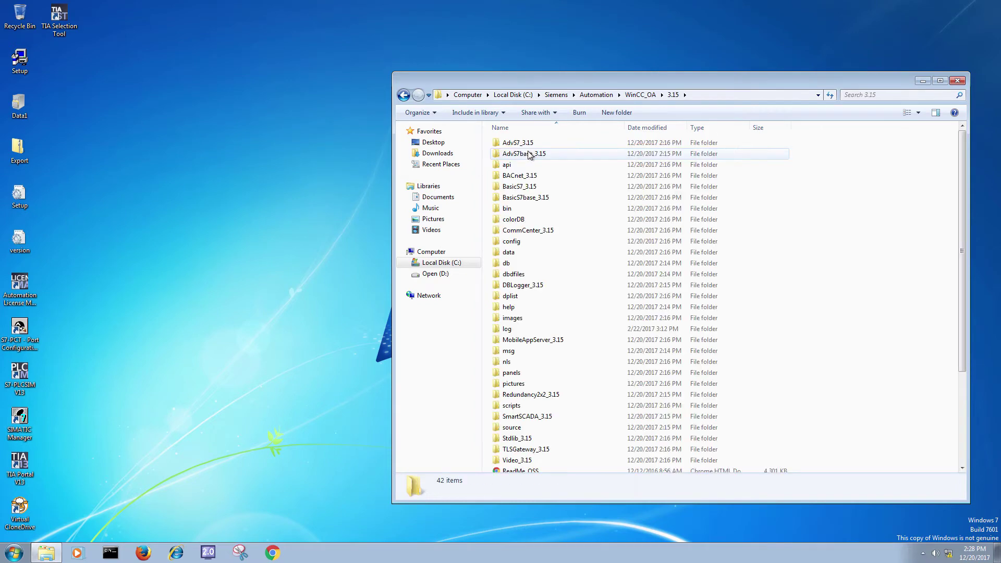
double_click(525, 252)
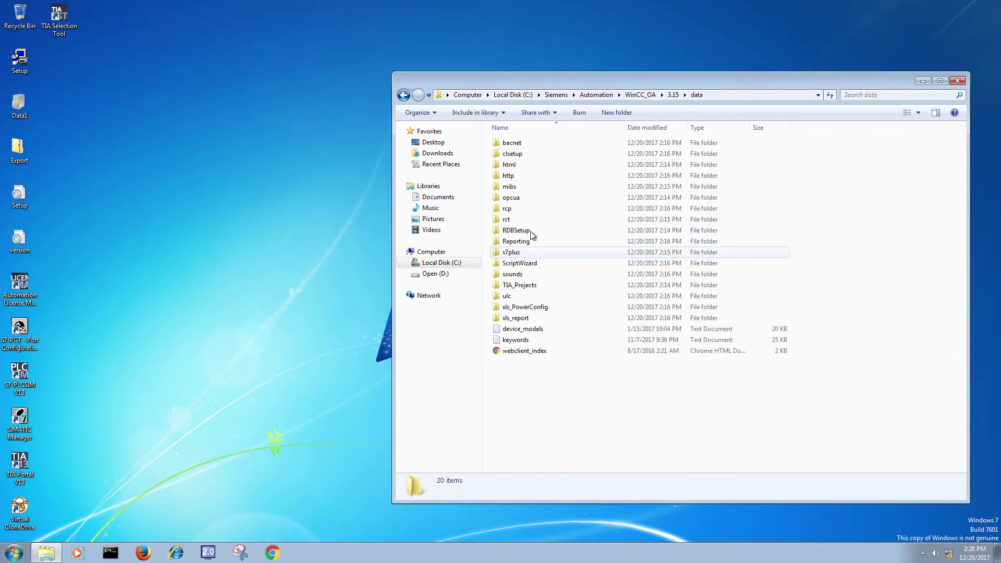
double_click(531, 153)
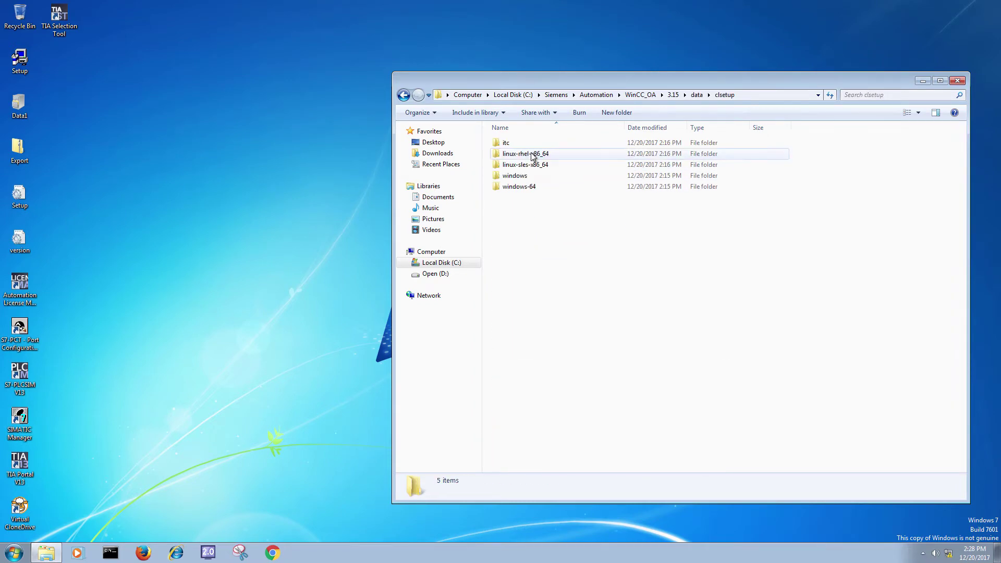
double_click(550, 186)
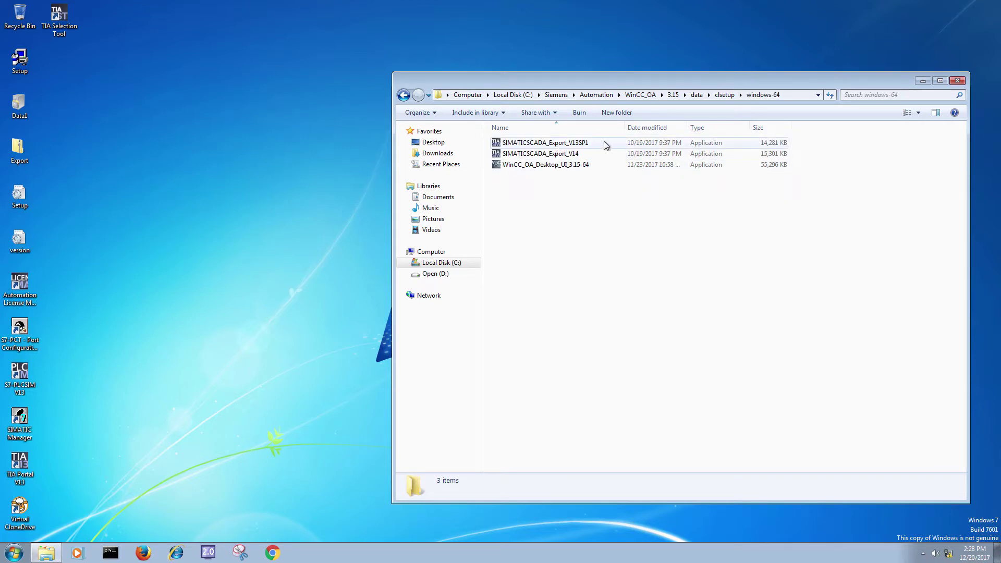
- Run the SIMATICSCADA_Export_V13SP1 installer as administrator
right_click(605, 141)
click(578, 146)
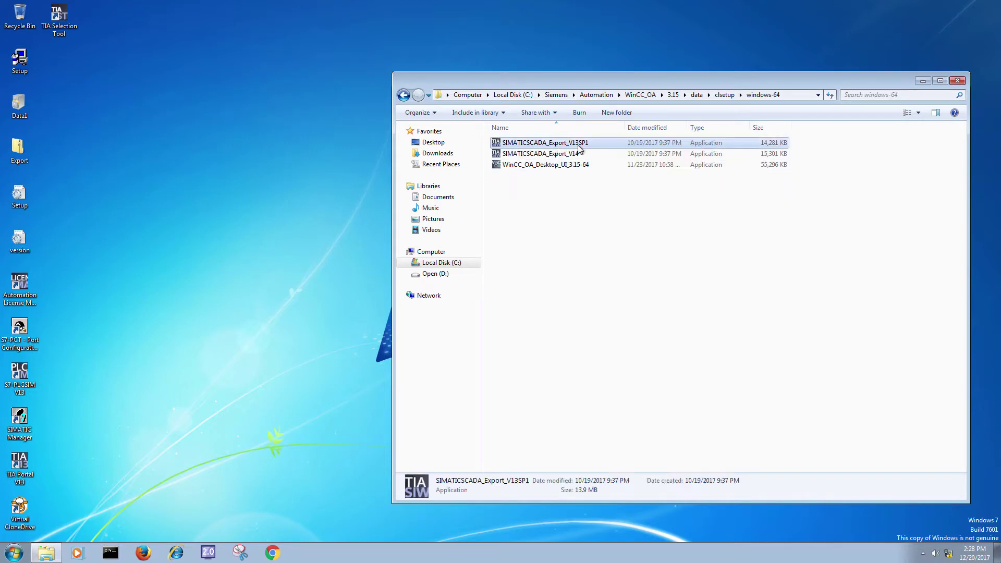
right_click(579, 148)
click(592, 165)
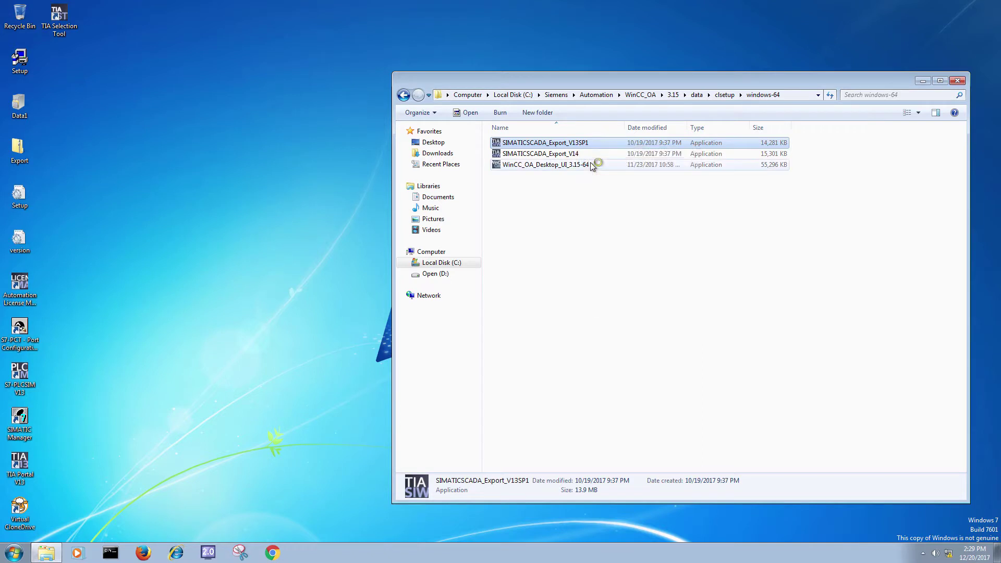
- Extract the setup package with Yes to All for overwriting, choosing English as the language
click(919, 79)
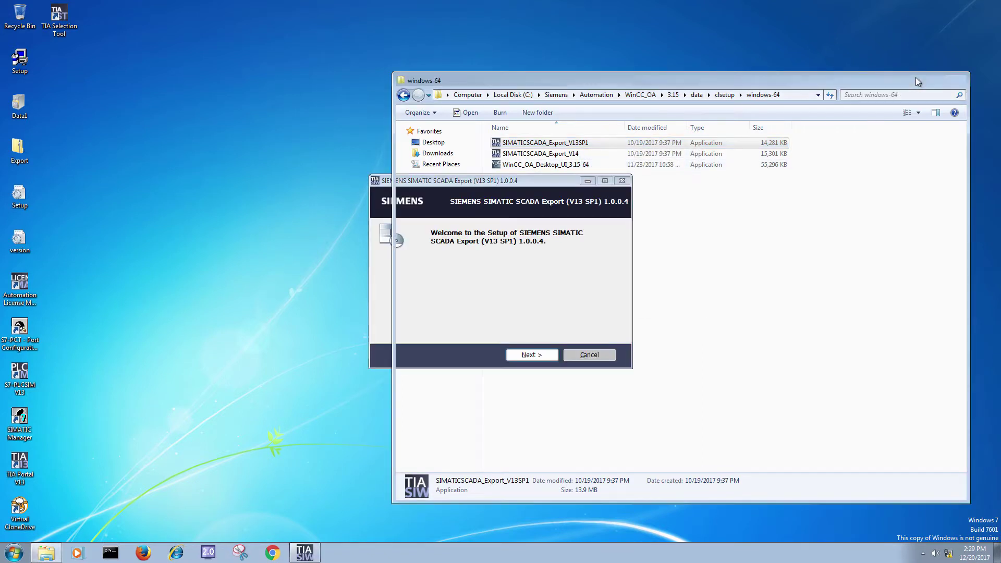
click(553, 355)
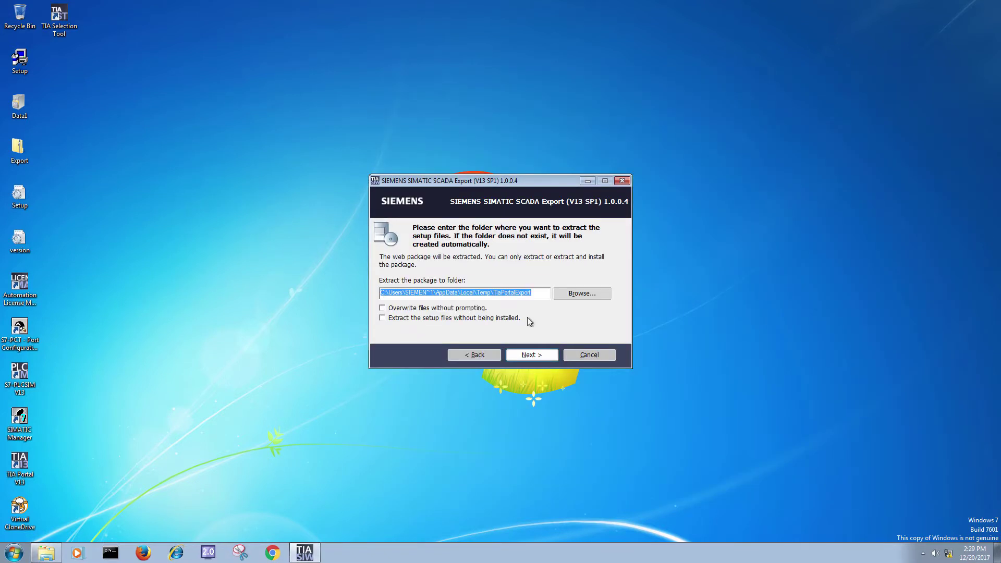
click(539, 355)
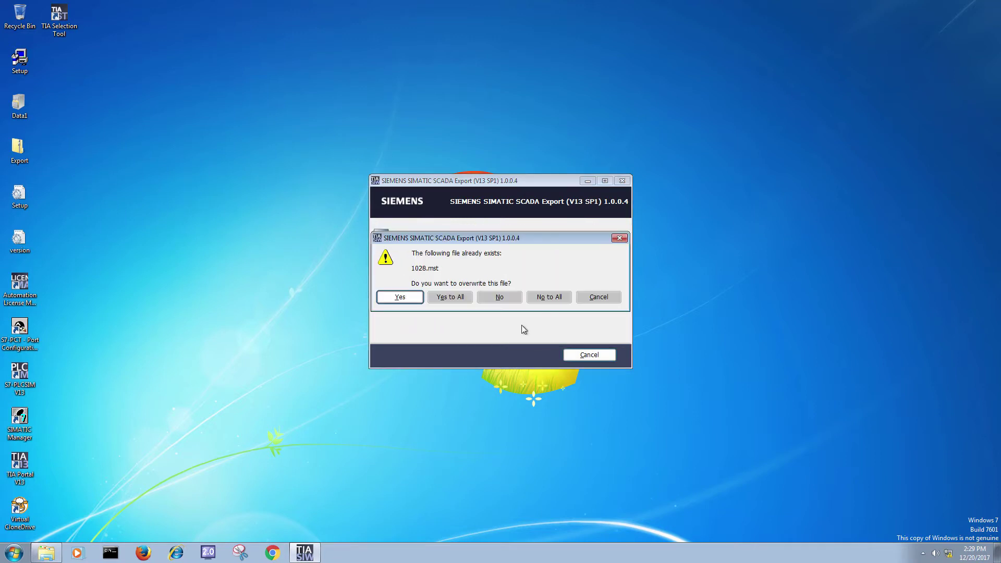
click(449, 298)
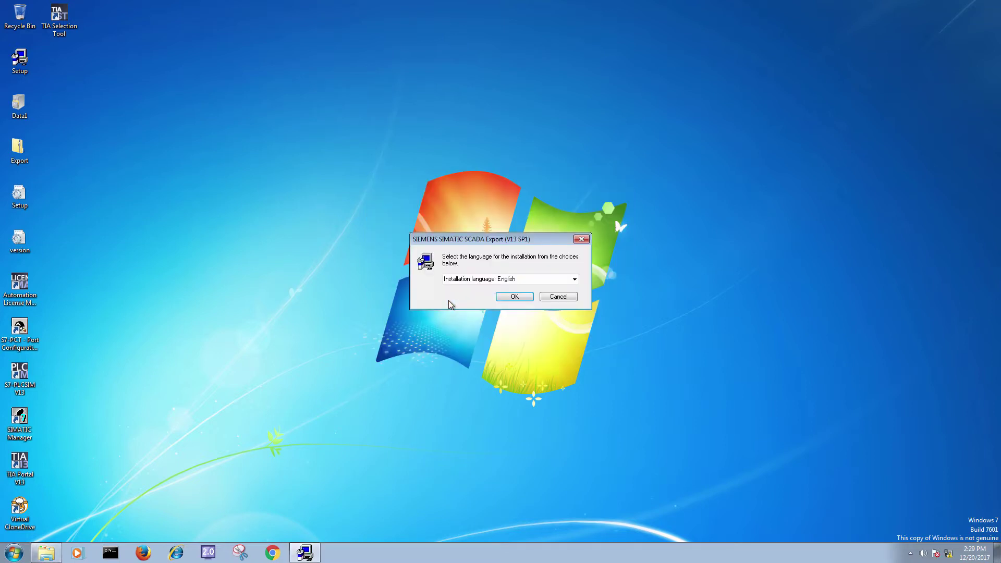
click(507, 296)
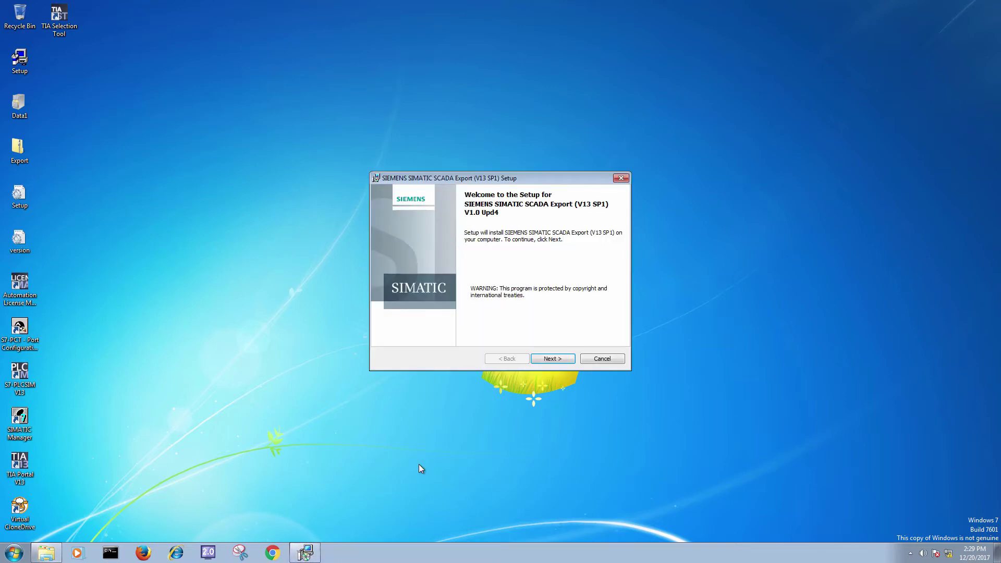
- Accept the license and install SIMATIC SCADA Export V13 SP1 through to Finish
click(548, 360)
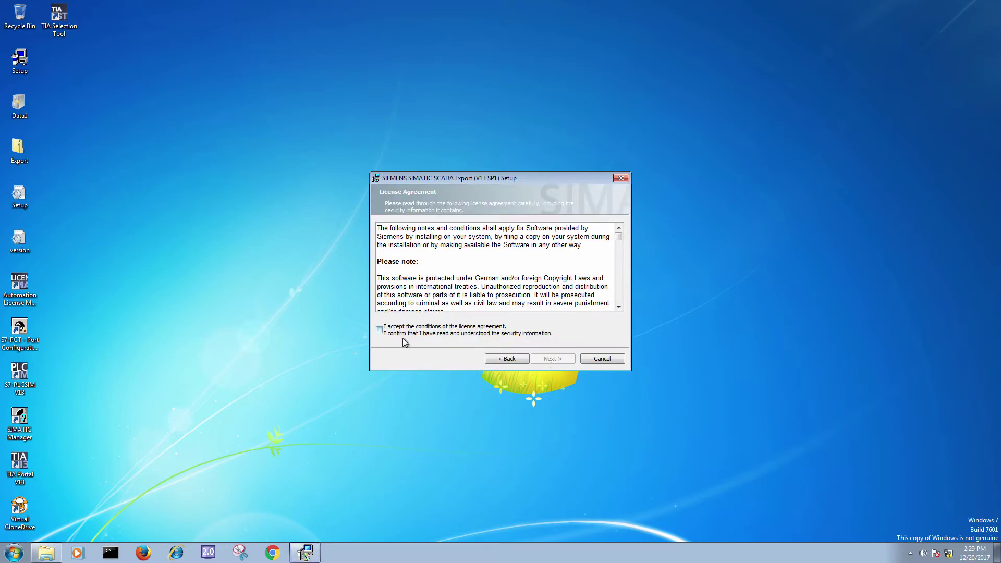
click(378, 332)
click(547, 359)
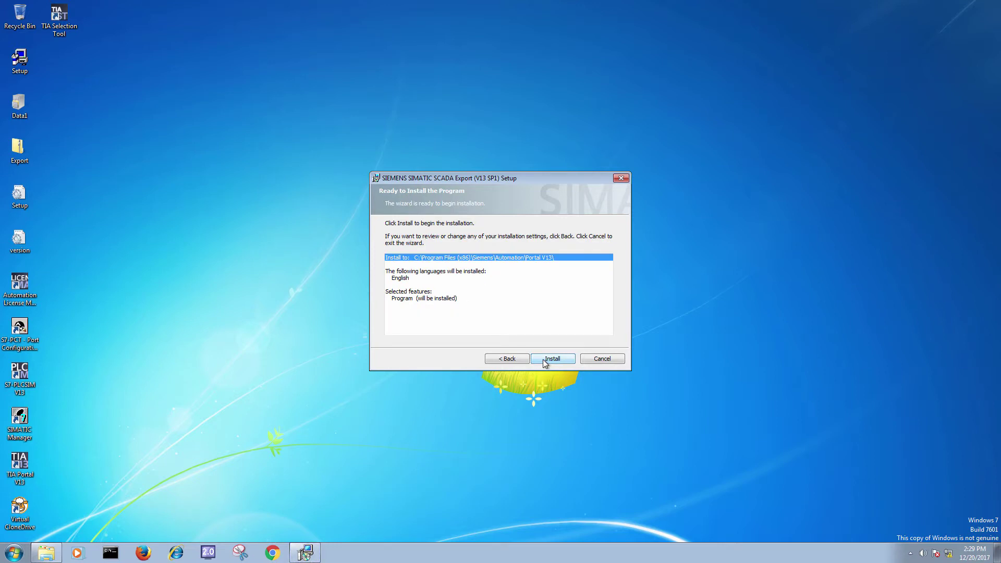
click(545, 360)
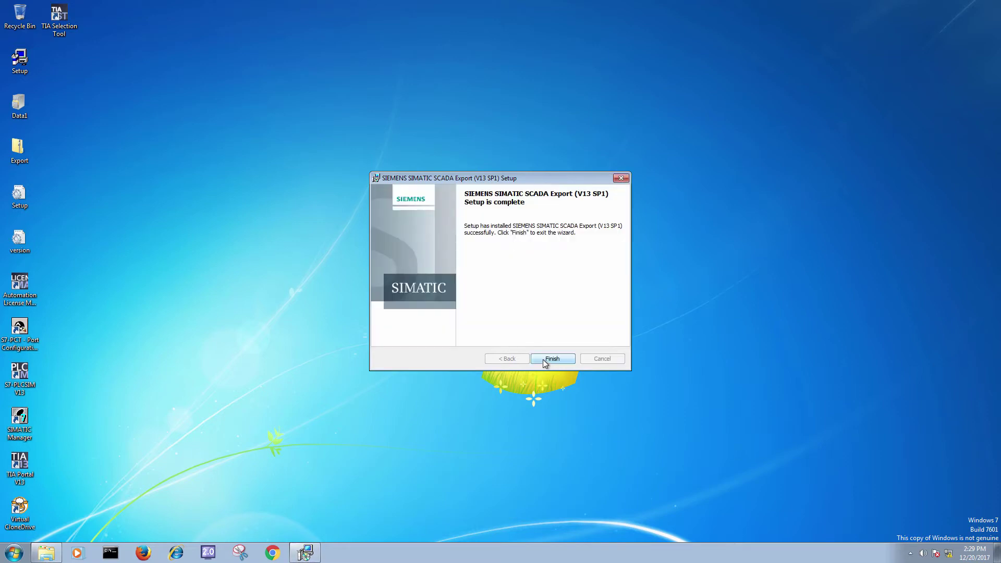
click(543, 361)
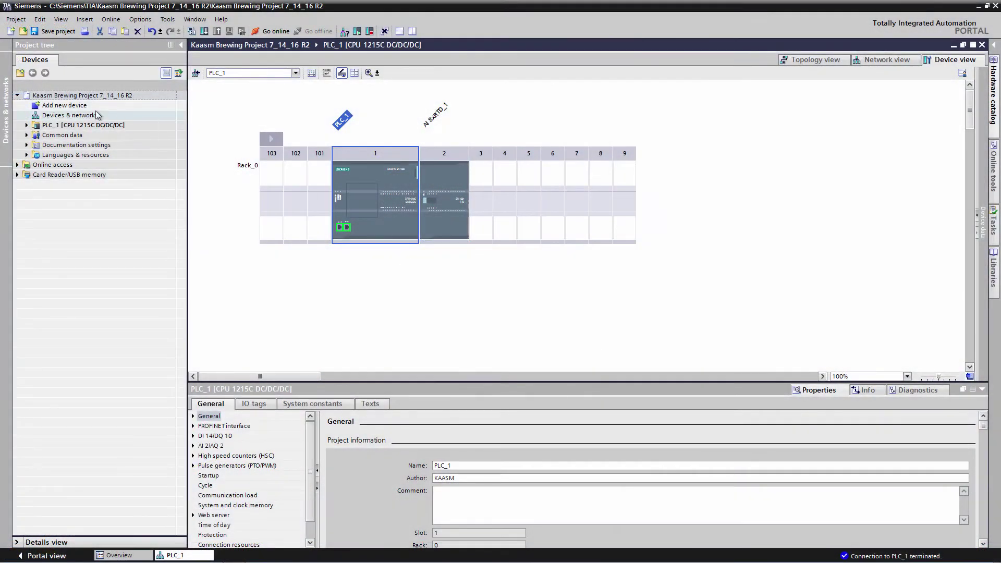
- Export the Kaasm Brewing Project to SIMATIC SCADA as Export.zip in the Desktop folder
click(73, 97)
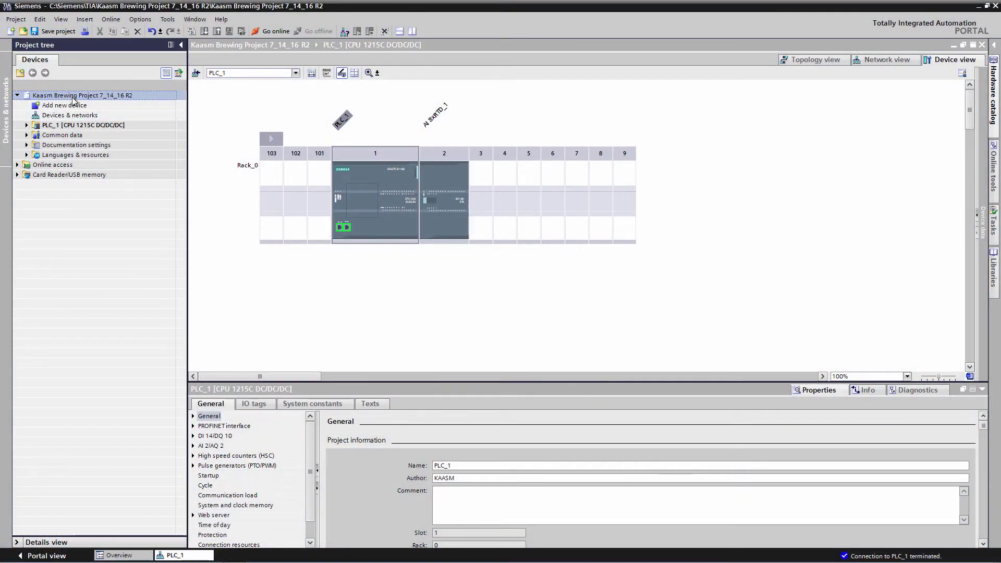
click(140, 20)
mouse_move(120, 24)
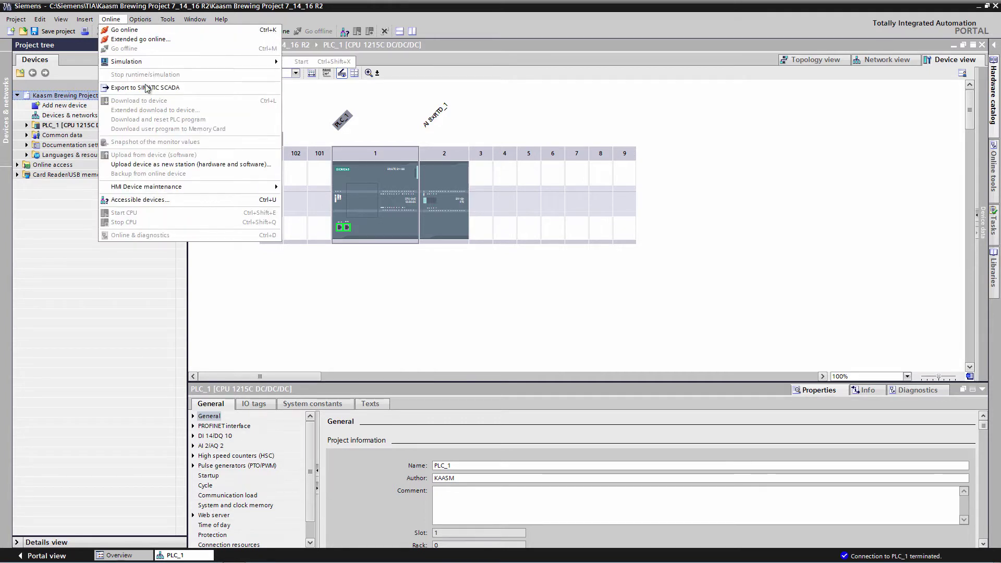
click(149, 89)
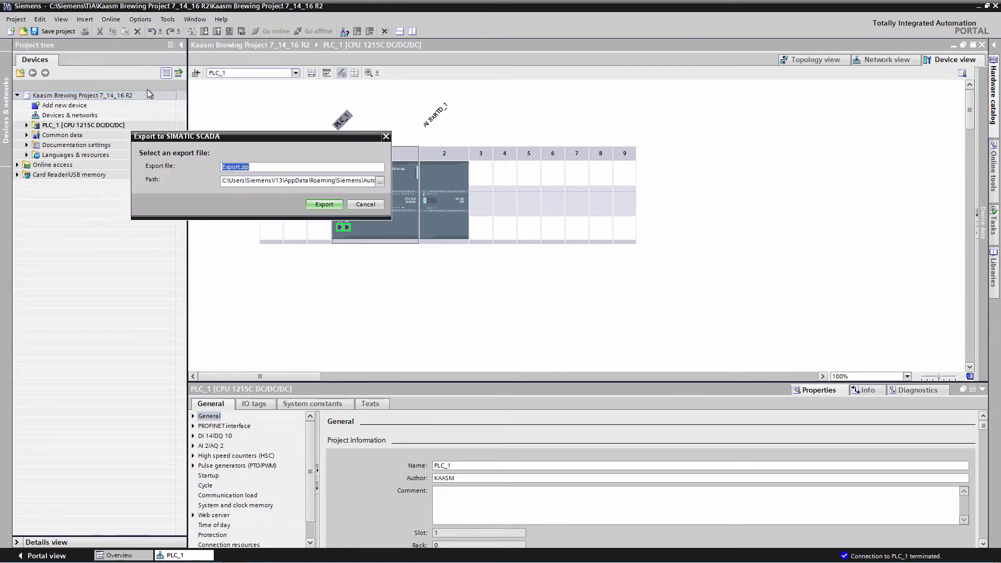
click(380, 181)
drag(570, 282, 571, 253)
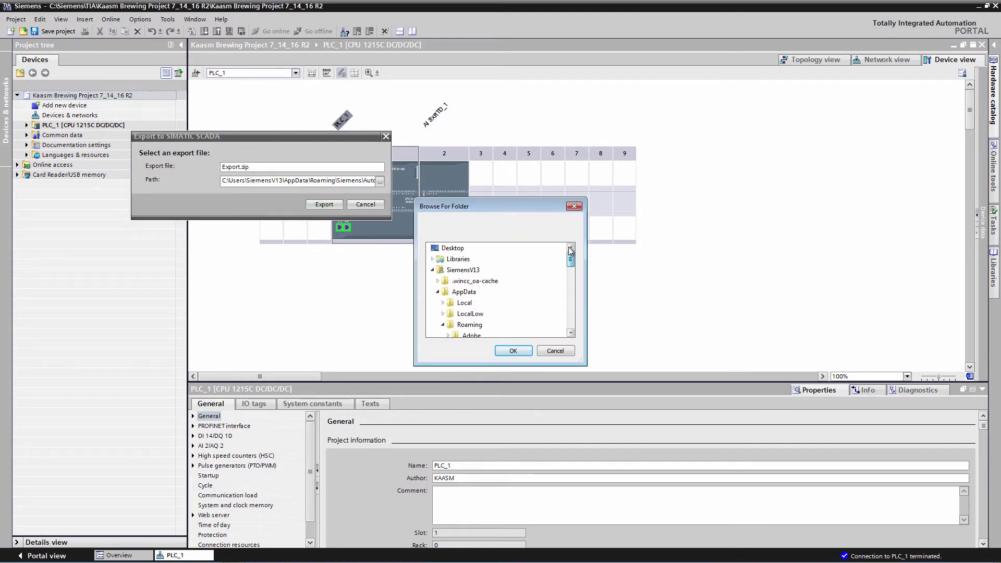
click(452, 249)
click(513, 351)
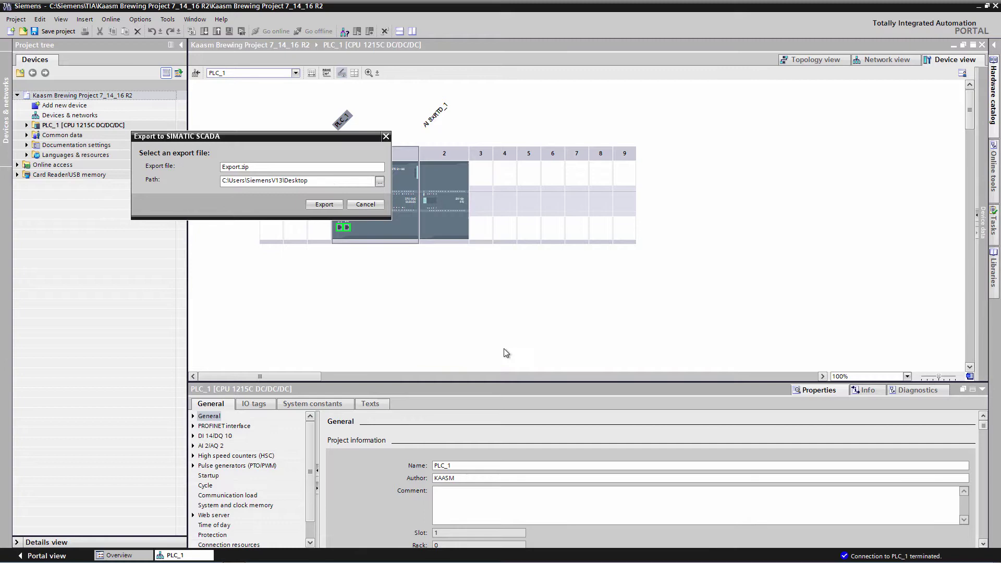
click(338, 206)
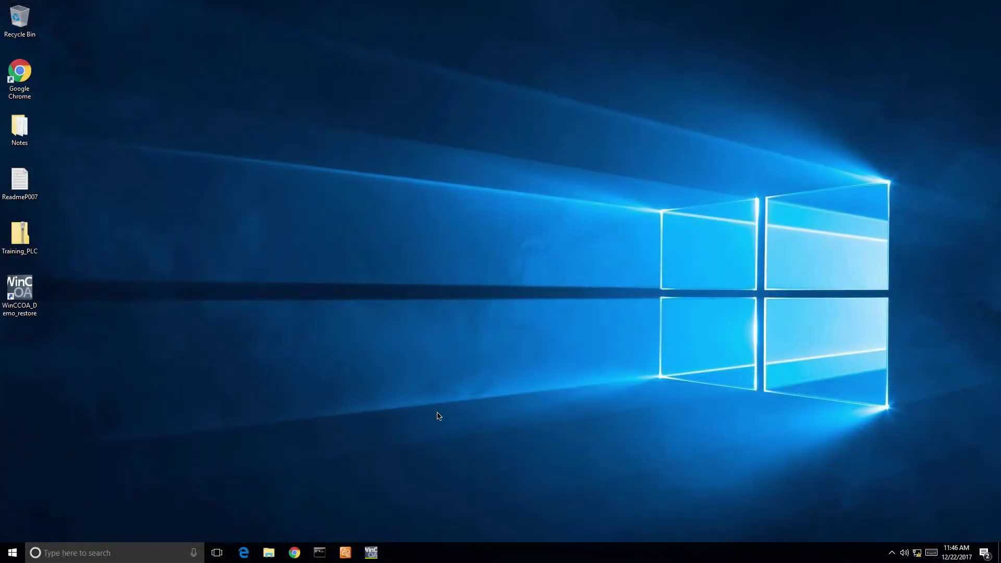
- Move Training_PLC.zip into C:\WinCC_OA_Proj\TIA_import\data\TIA_Projects, then close the folder window
click(267, 554)
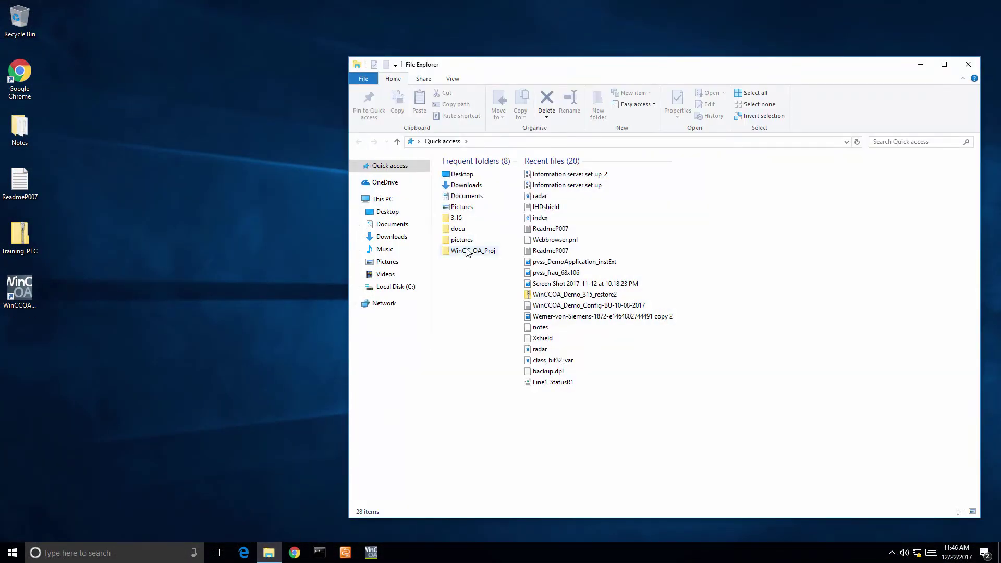
double_click(467, 251)
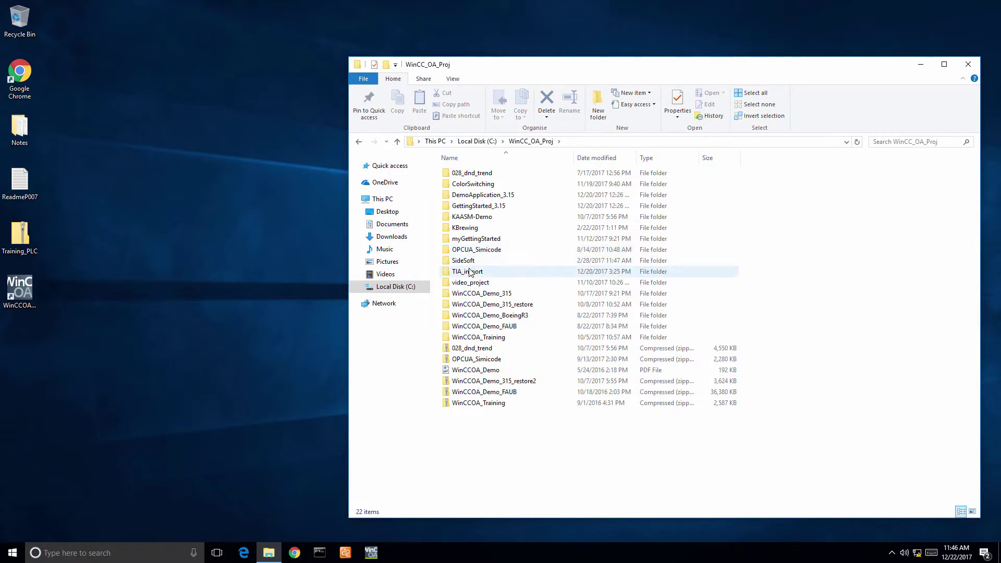
double_click(490, 273)
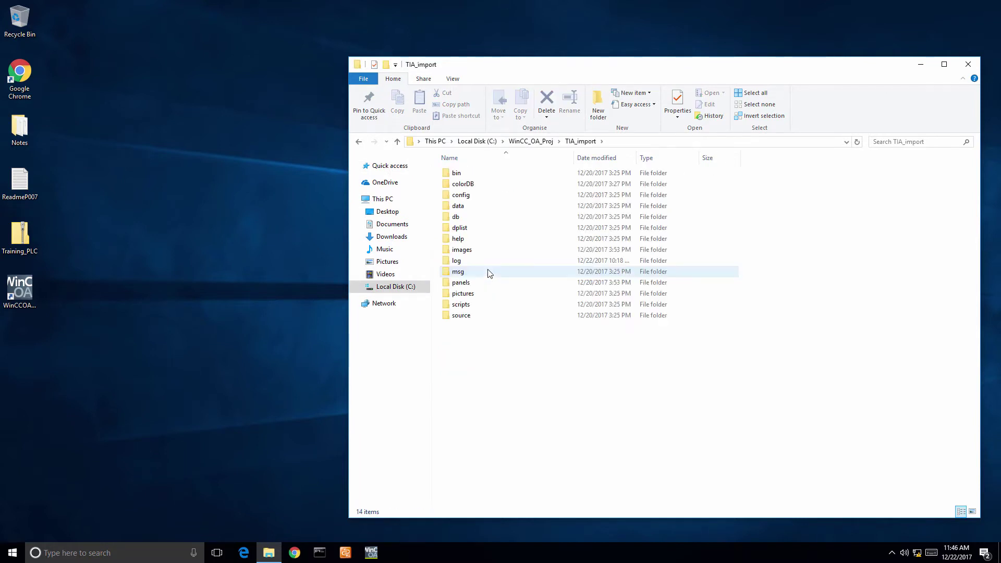
double_click(480, 206)
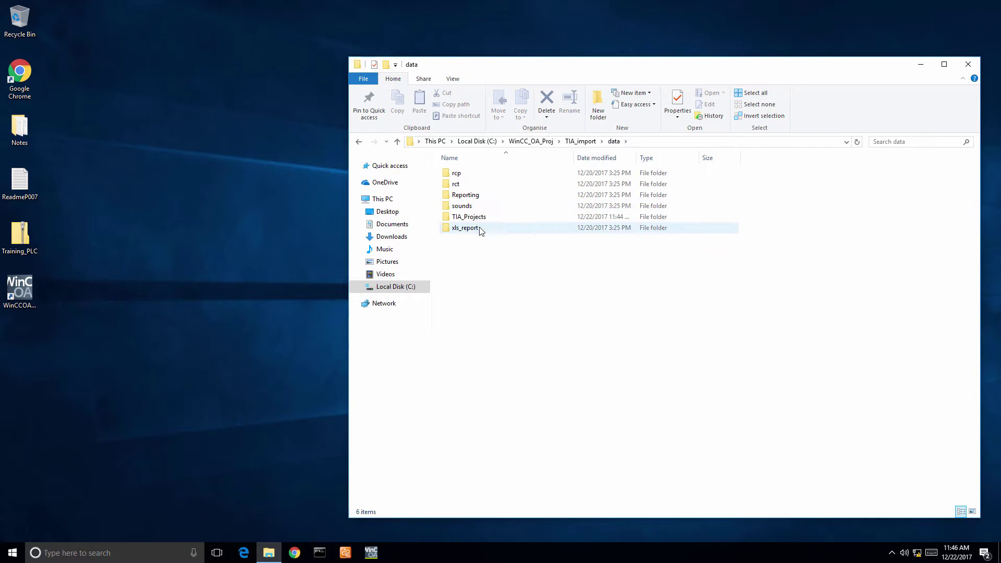
click(485, 218)
double_click(485, 219)
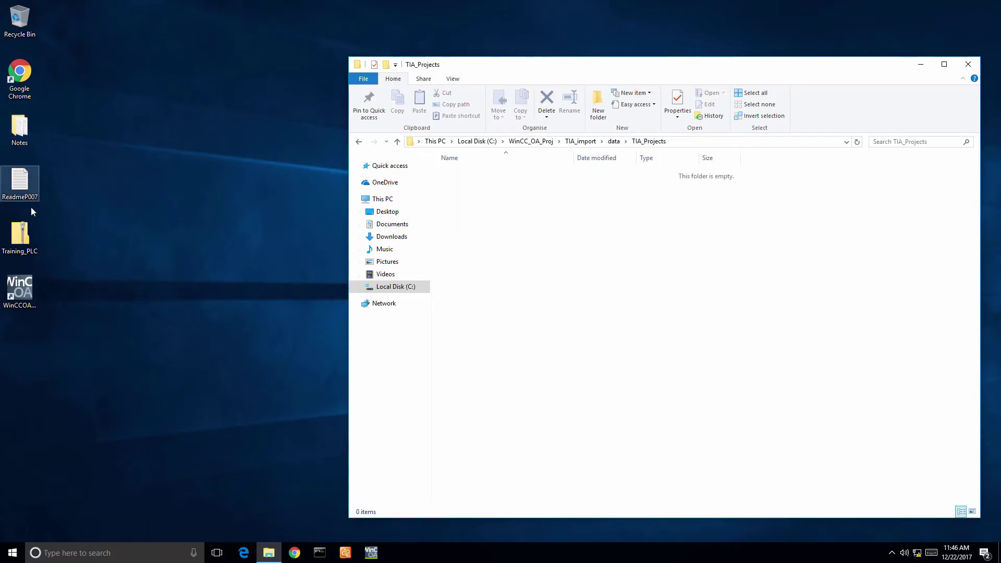
drag(26, 233, 591, 239)
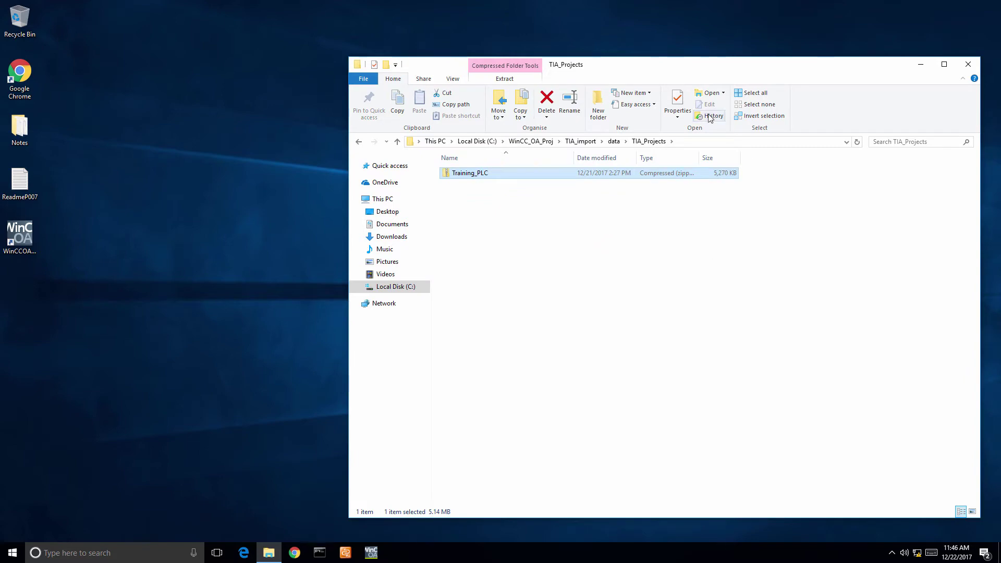
click(966, 65)
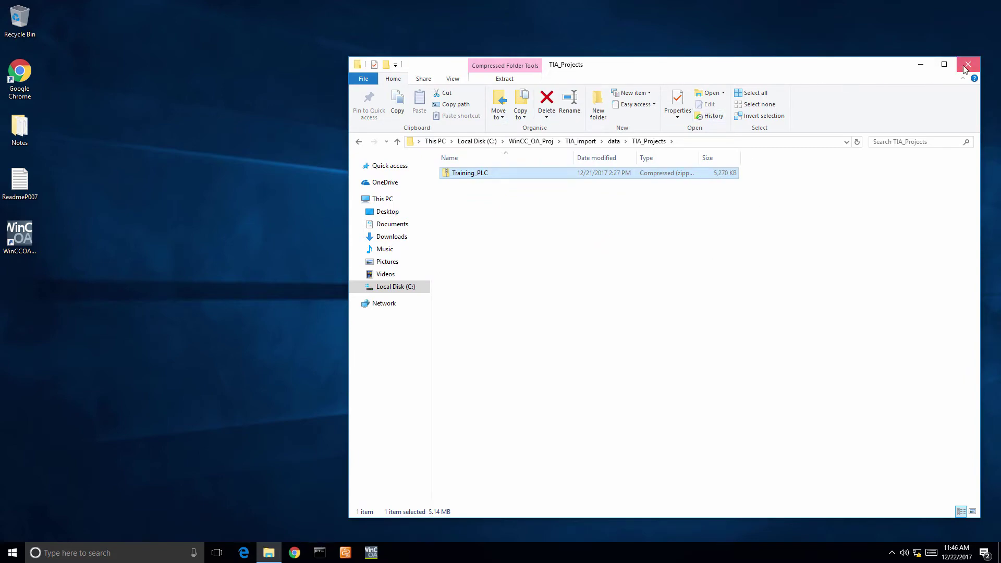
- Select TIA_import in the WinCC OA Project Administrator and start the project
click(371, 552)
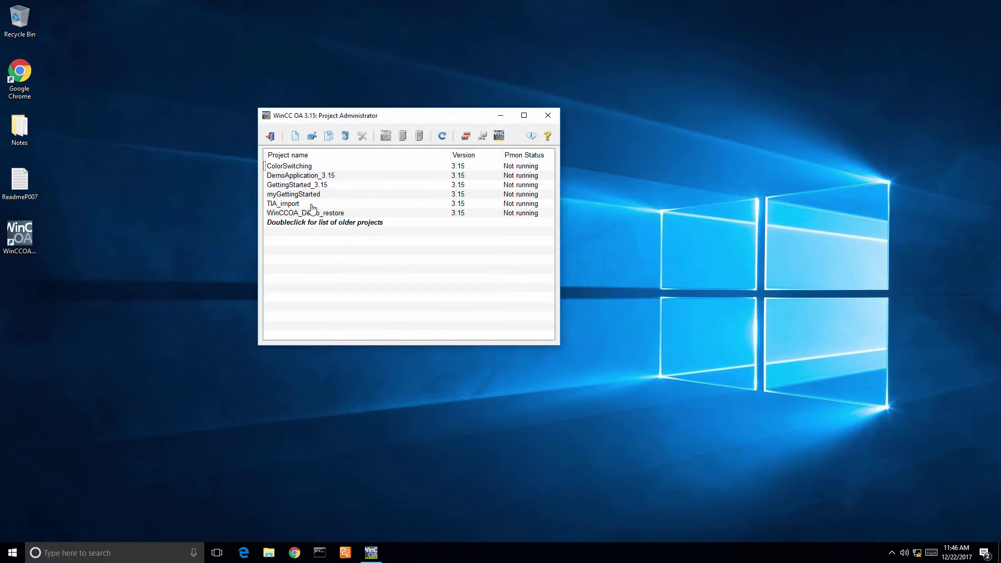
click(327, 204)
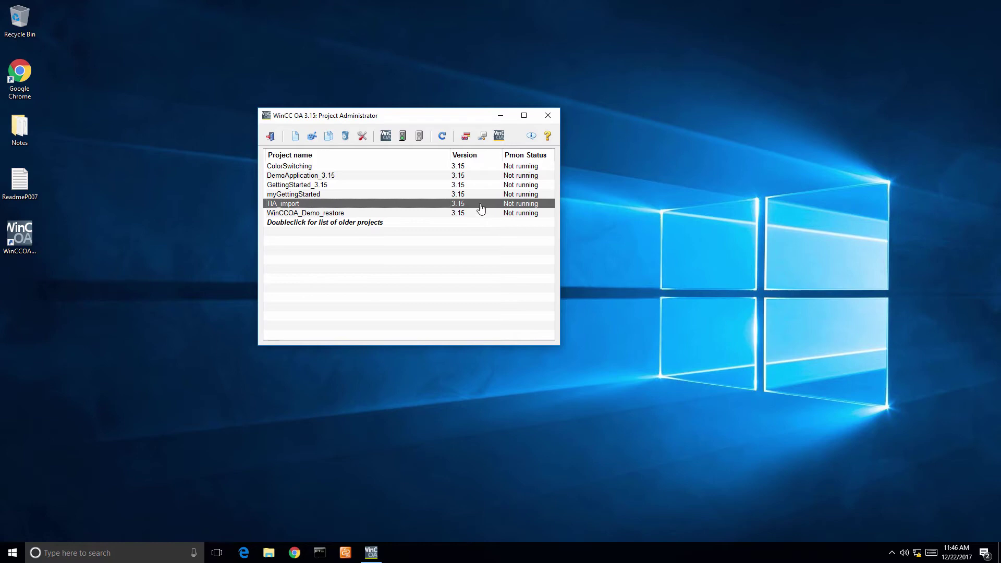
click(403, 136)
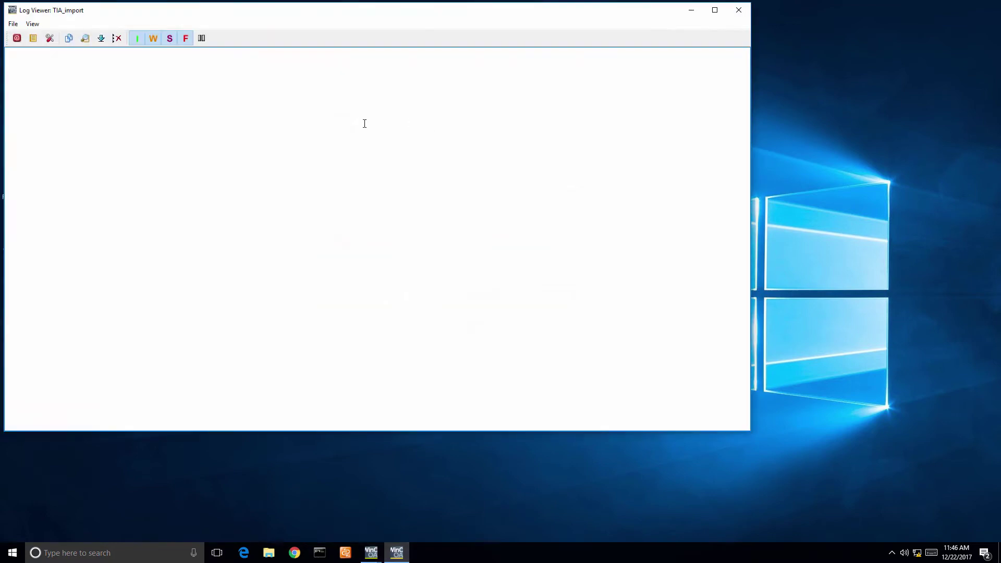
- Log in as root past the demo-license message, hiding the Log Viewer, Administrator and Gedi windows
click(691, 12)
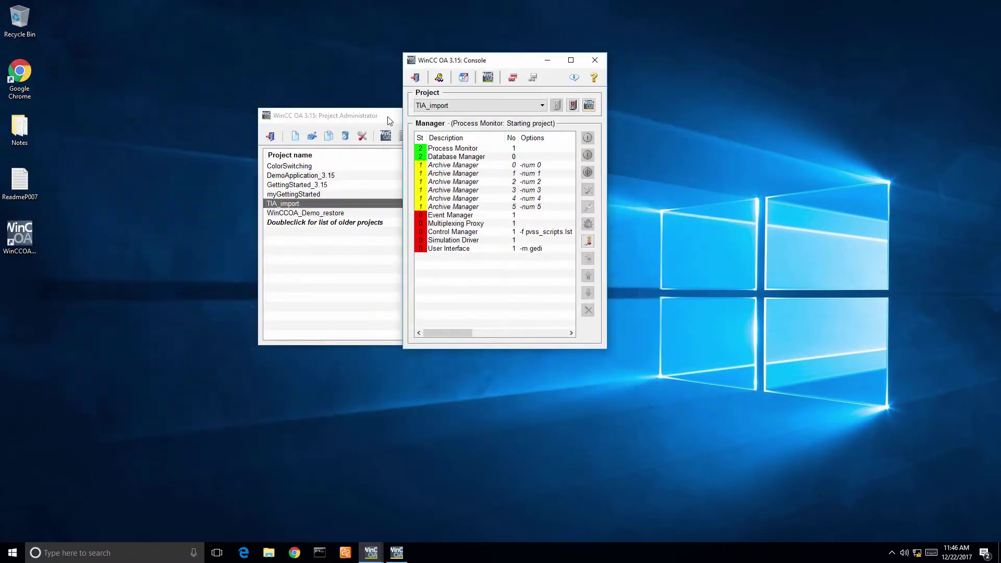
click(388, 118)
click(525, 116)
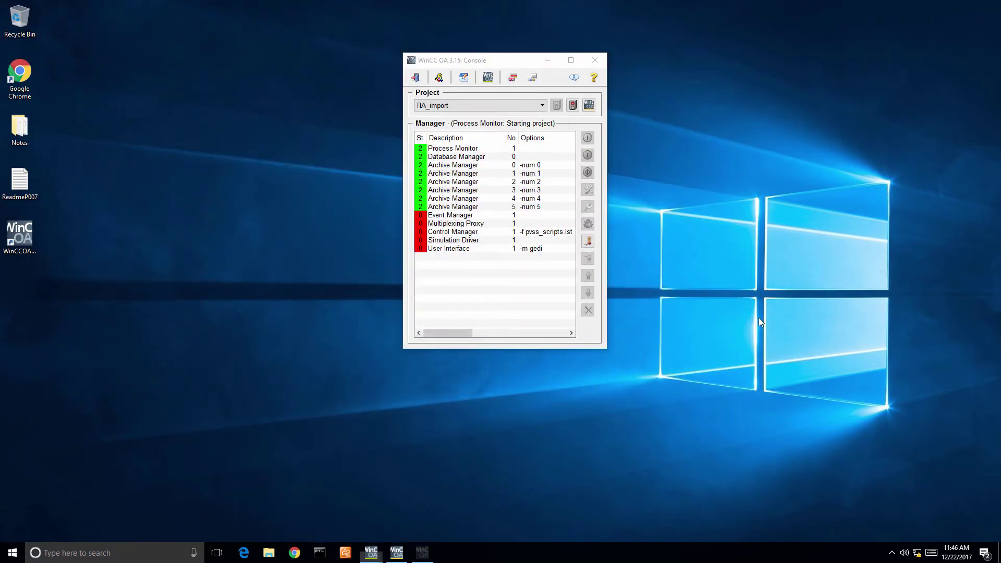
click(589, 237)
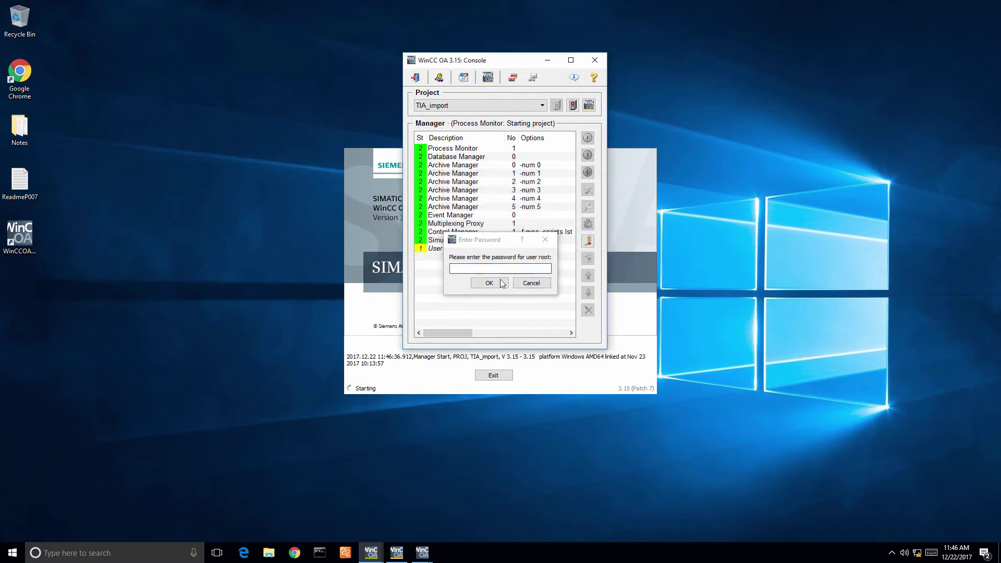
click(501, 283)
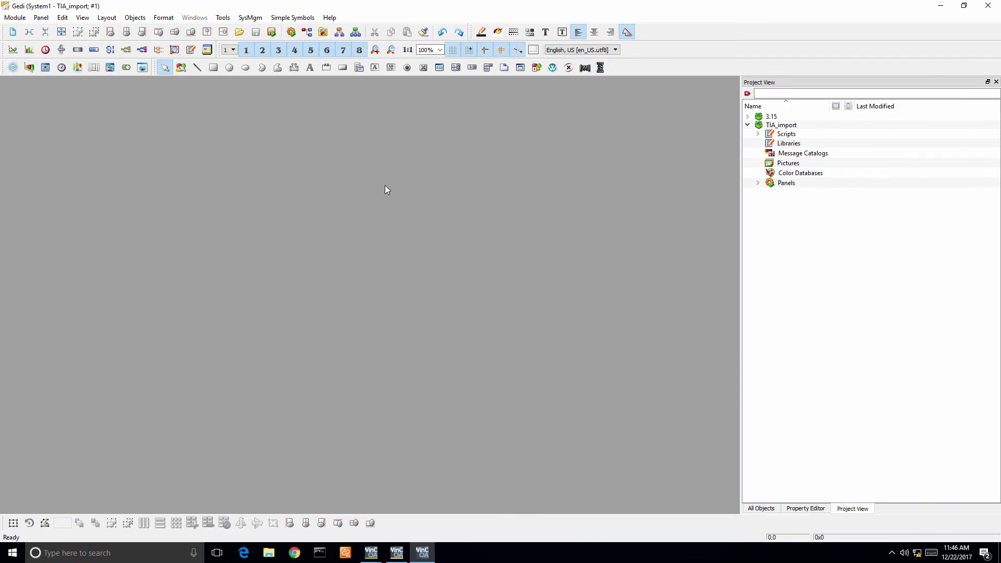
click(942, 6)
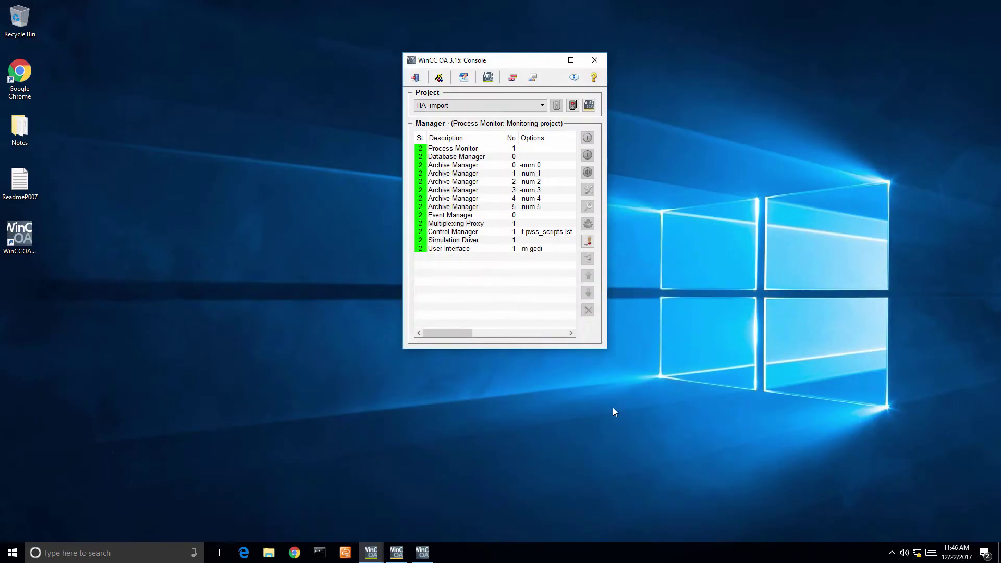
- Append a WCCOAs7plus S7Plus Driver manager with start mode once, then start it
right_click(494, 269)
click(546, 353)
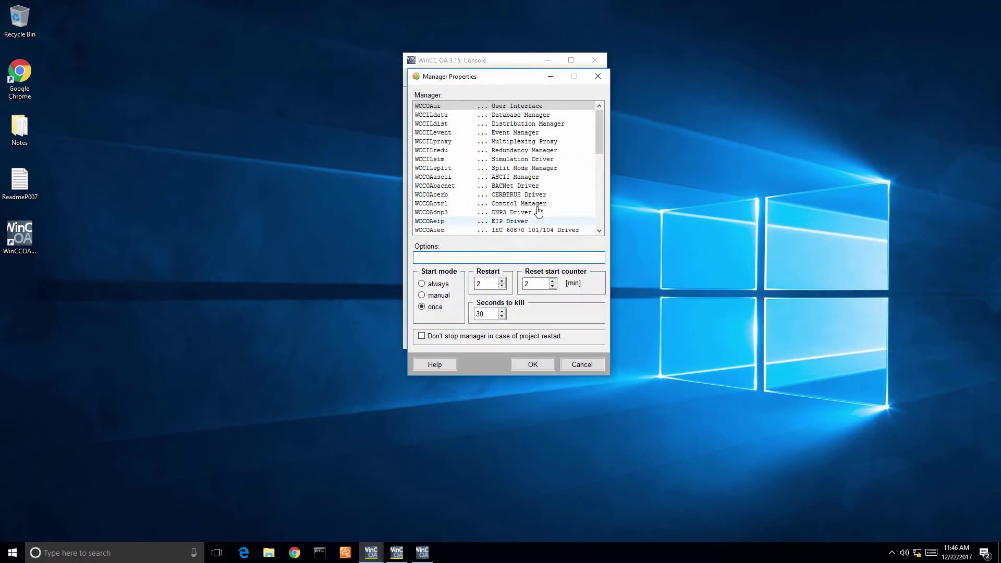
drag(600, 128, 598, 186)
click(523, 195)
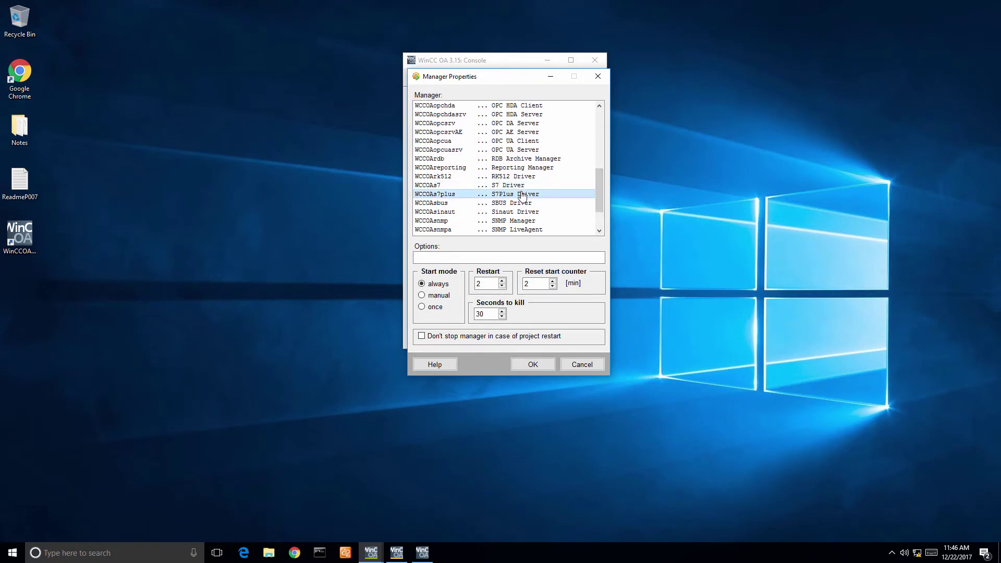
click(422, 307)
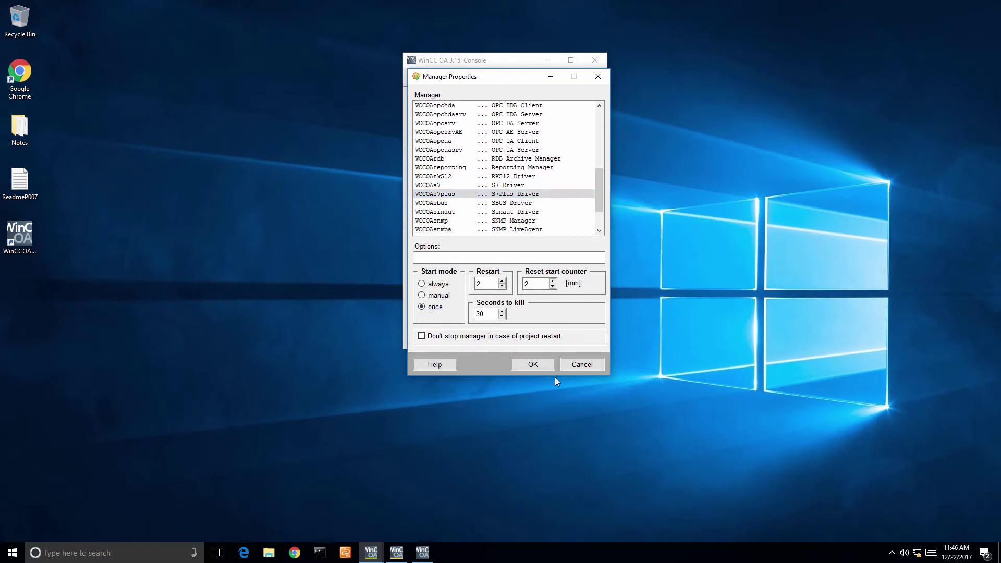
click(543, 369)
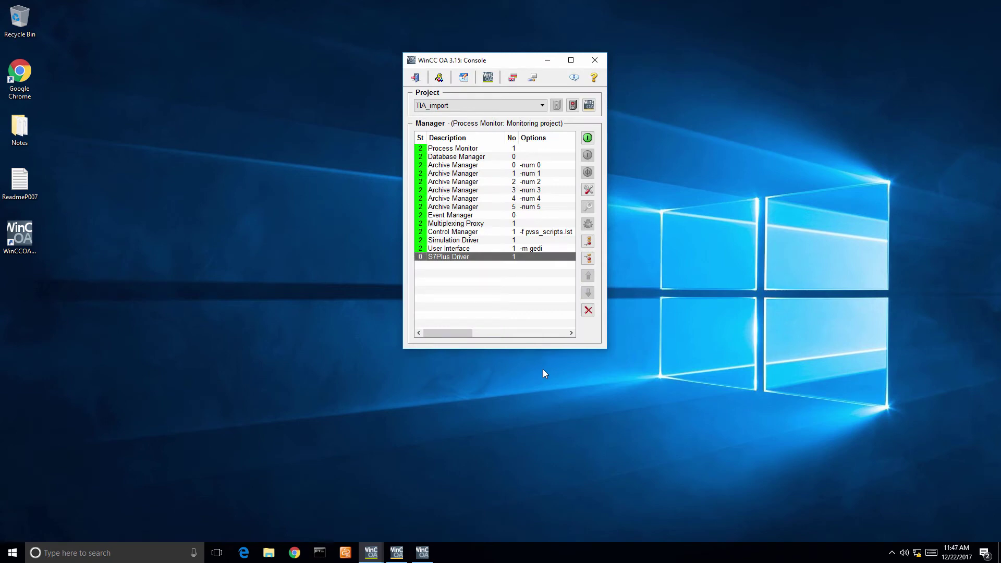
click(587, 137)
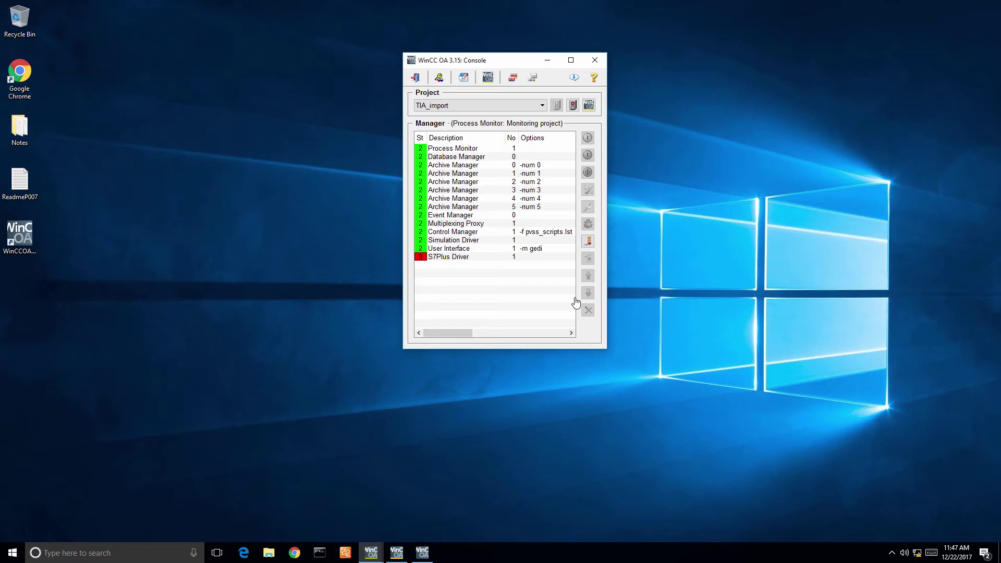
- Set the Simulation Driver to start once and stop it, then start the S7Plus Driver
double_click(491, 241)
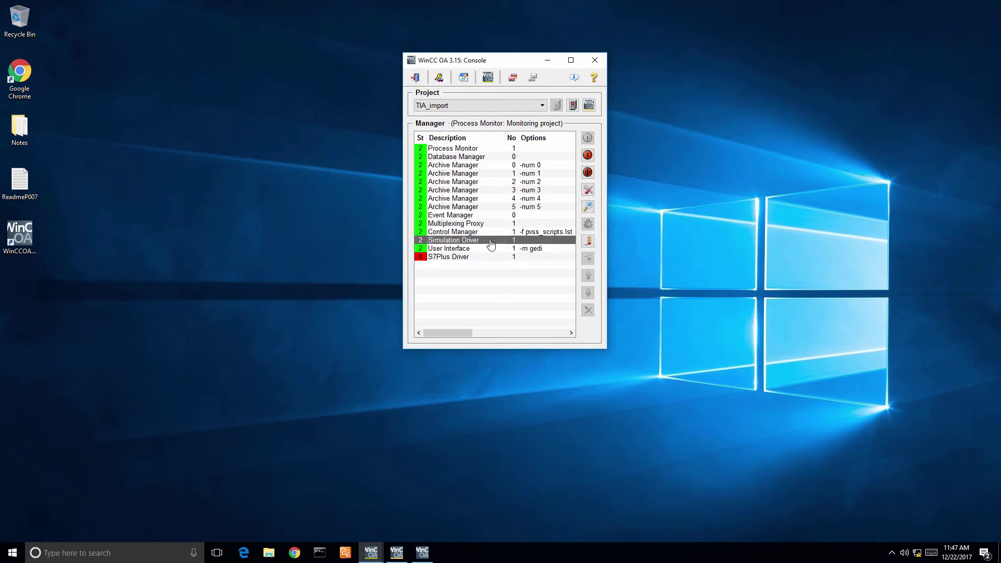
click(434, 238)
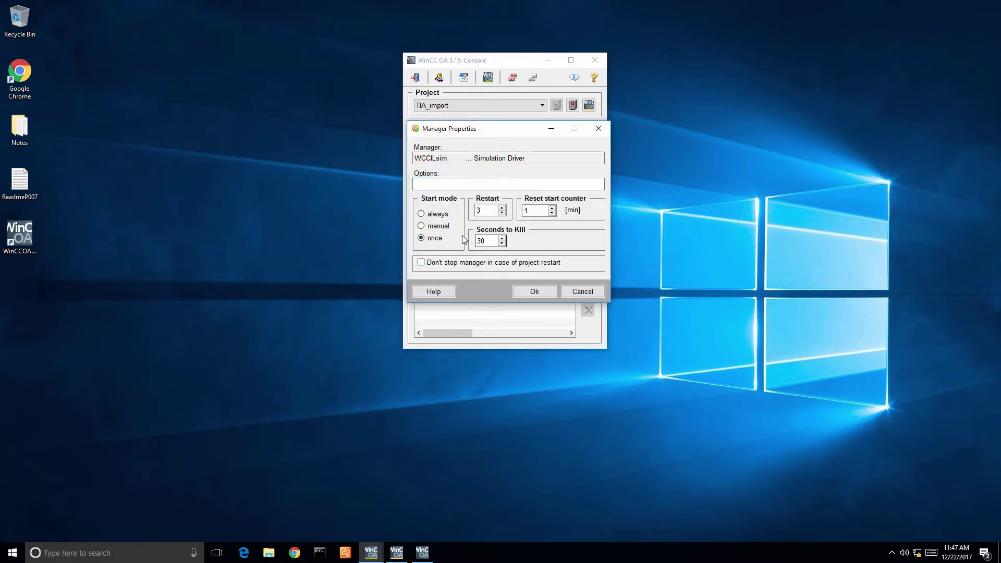
click(531, 291)
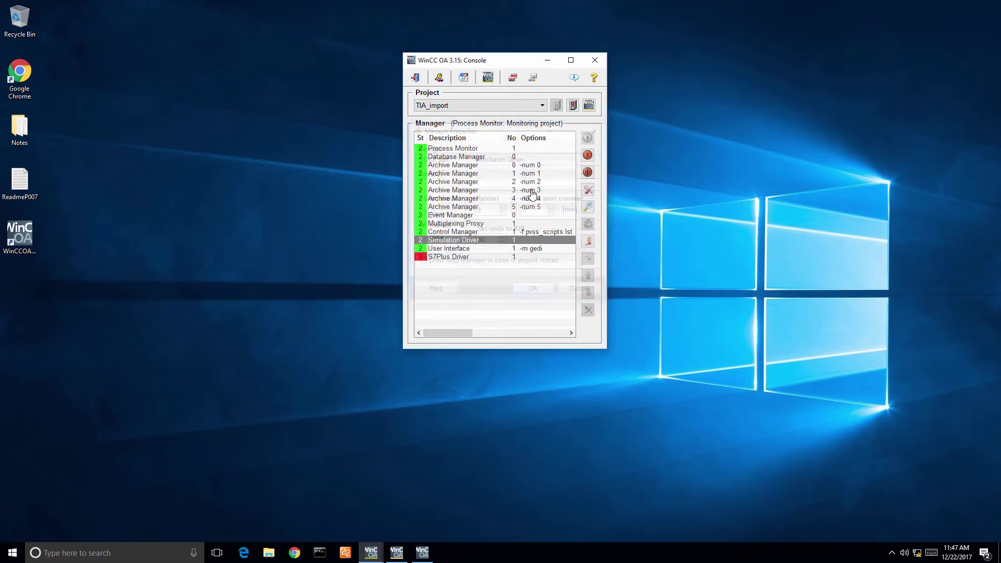
click(588, 156)
click(535, 239)
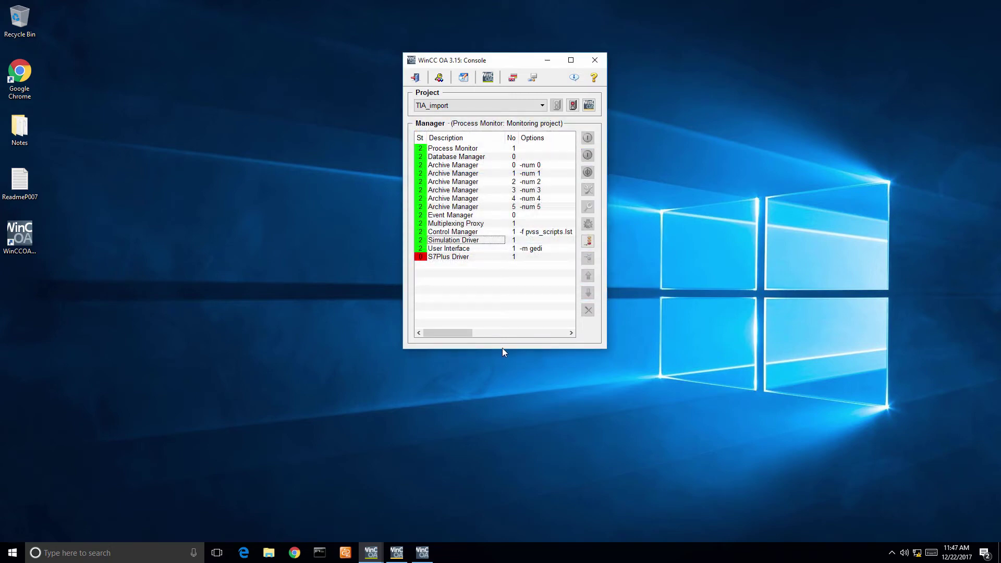
click(483, 258)
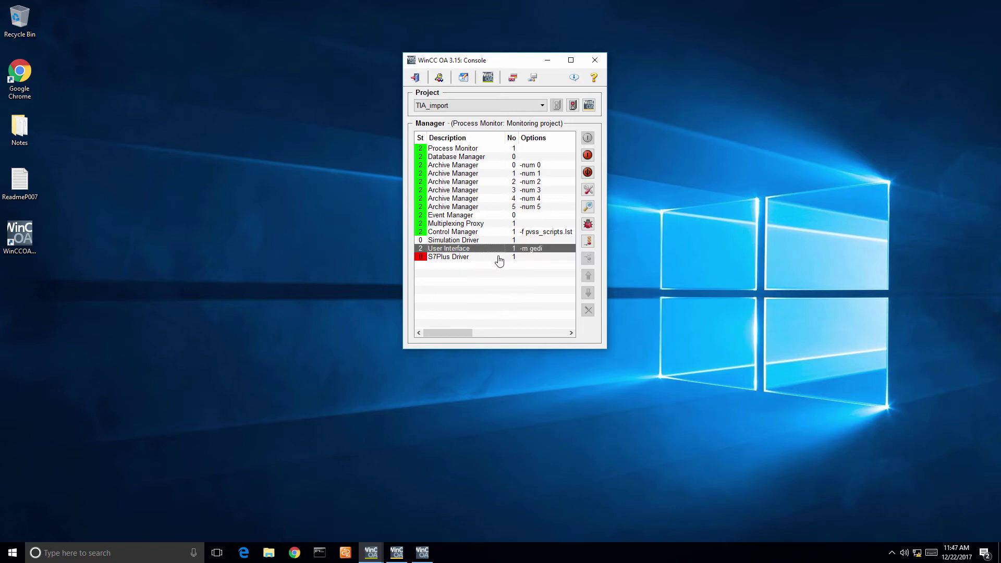
click(587, 139)
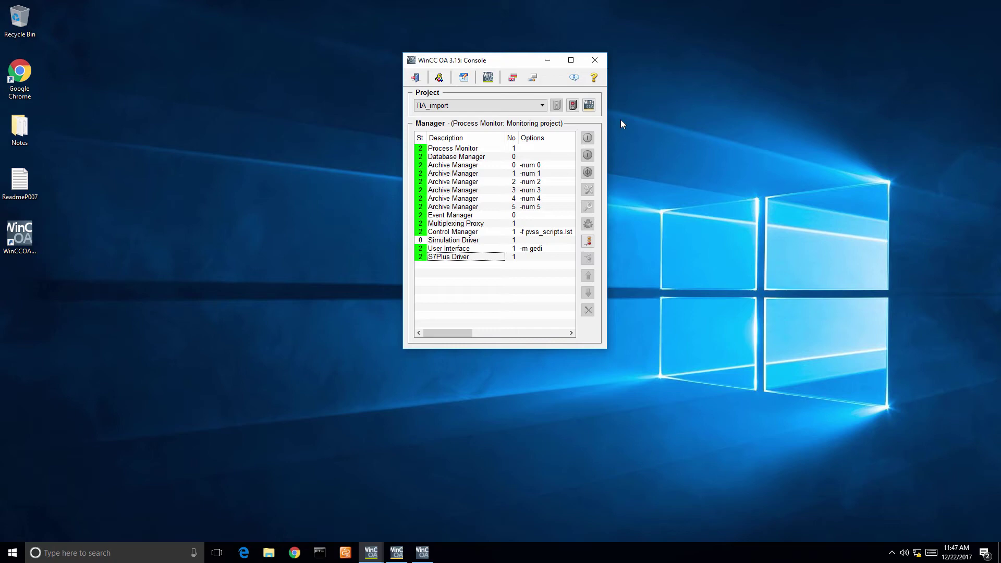
- Hide the console and open System Management's Driver S7 section from Gedi
click(547, 61)
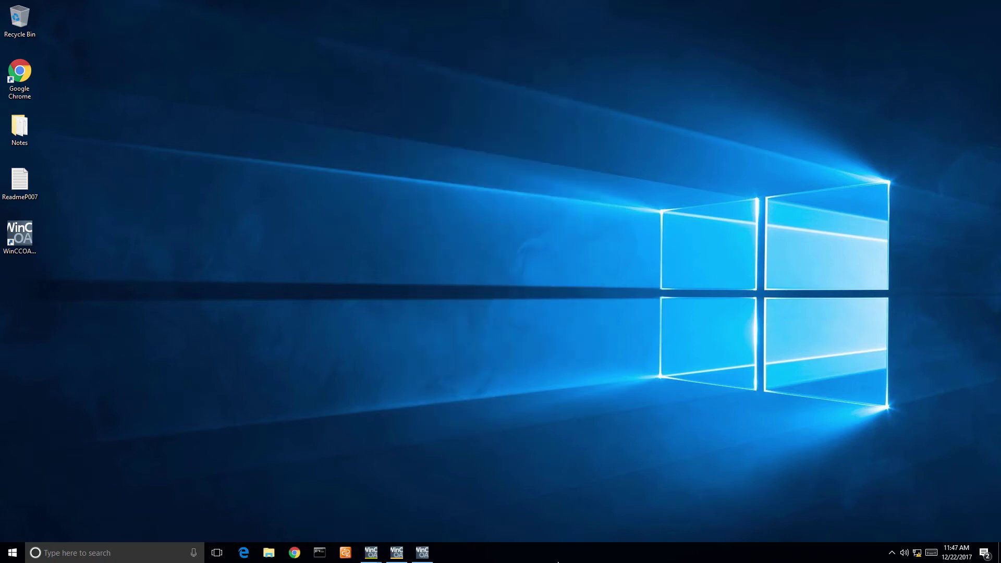
click(423, 553)
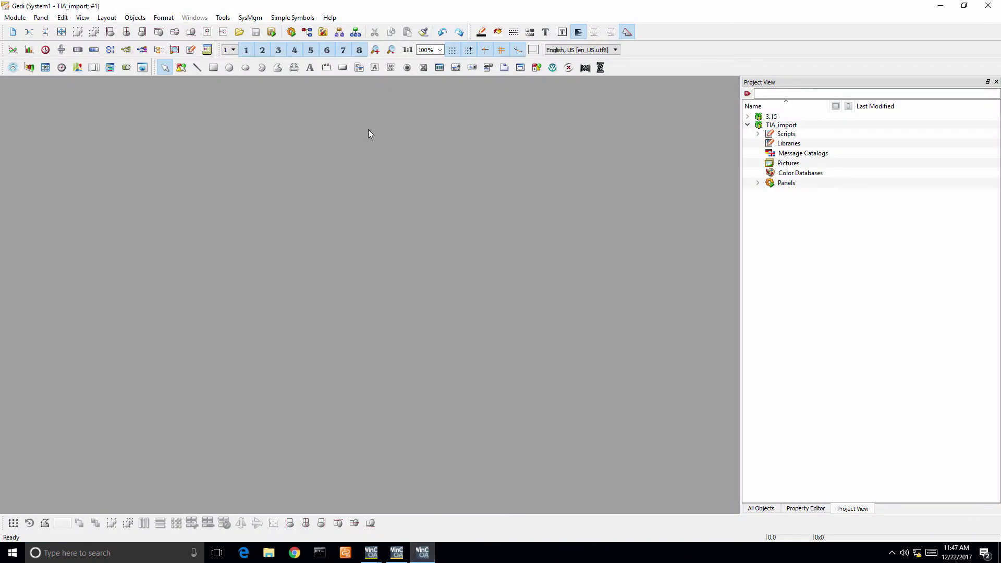
click(324, 32)
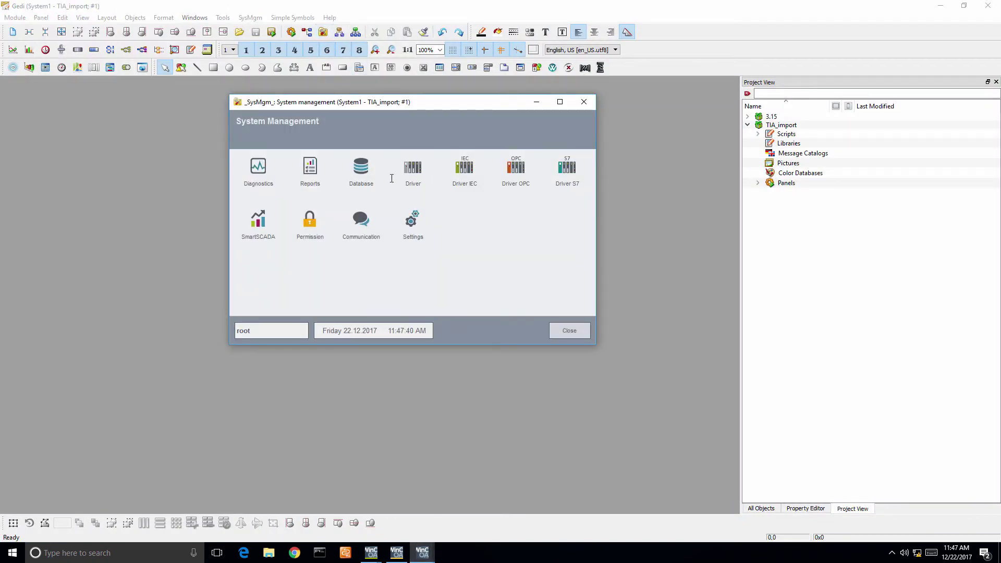
click(567, 177)
- Create a SINAUT ST7 connection named PLC1 and close the SINAUT configuration
click(567, 168)
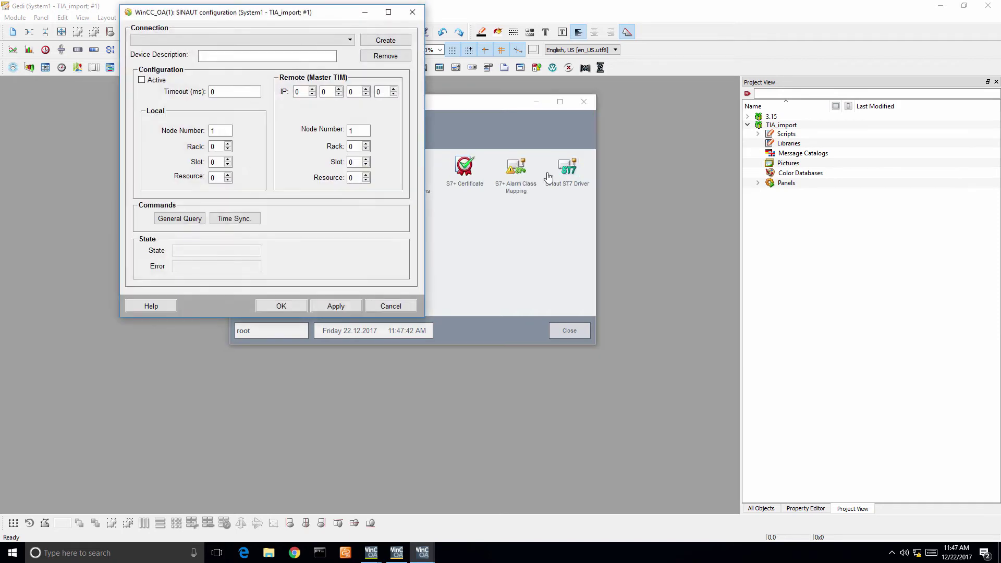
click(386, 42)
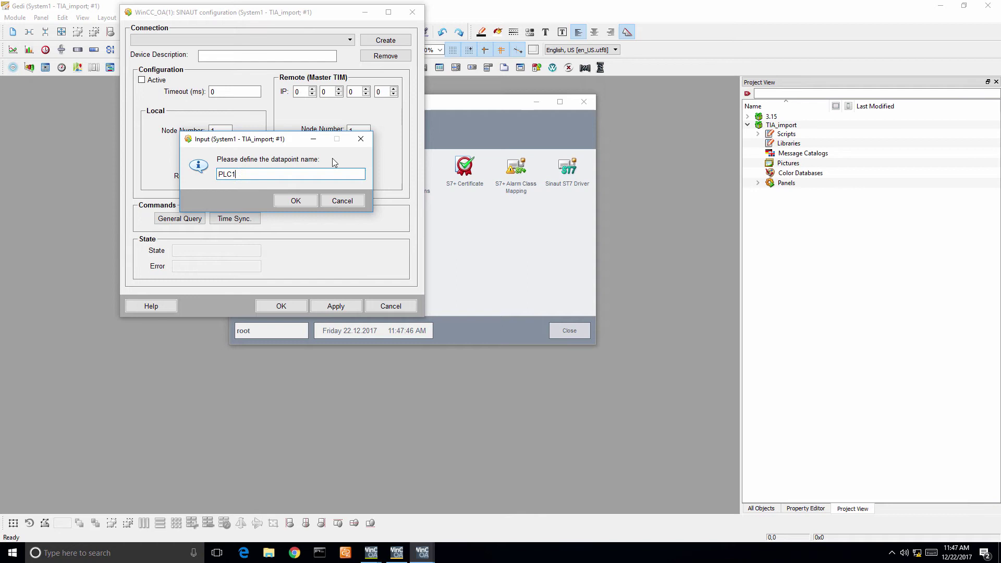
click(307, 201)
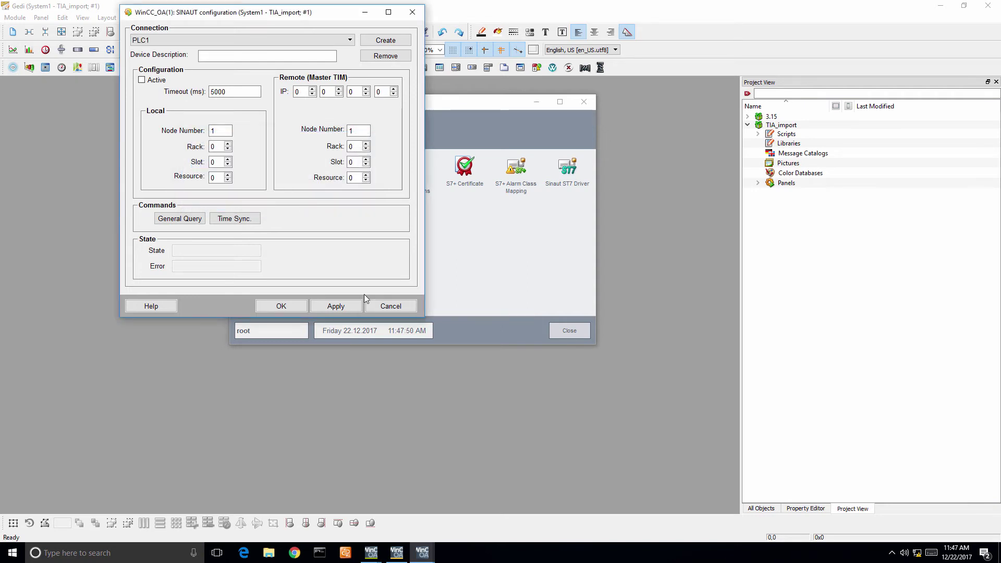
click(390, 306)
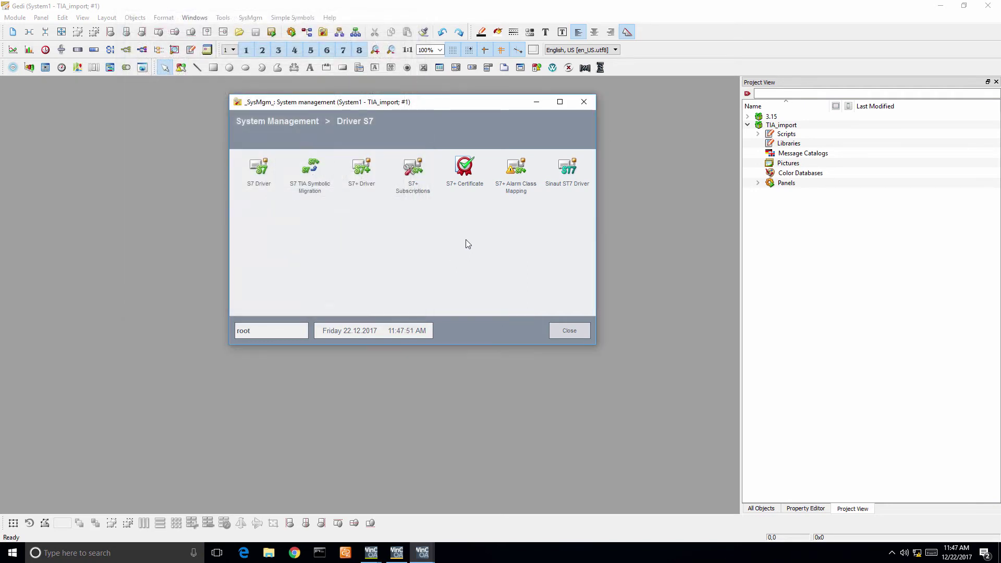
- Create S7+ connection PLC1 sourced from Training_PLC station PLC_1 and apply it to connect
click(363, 167)
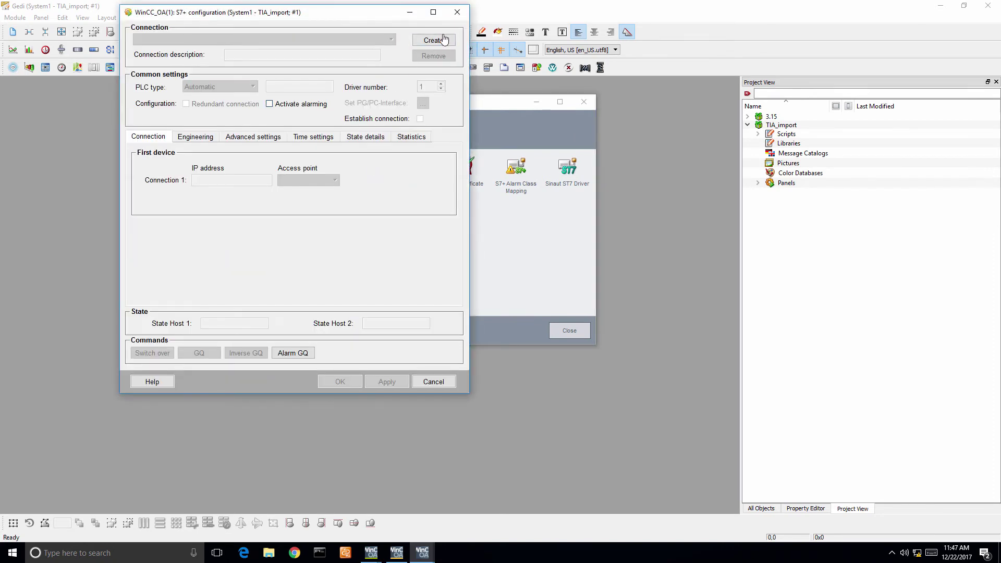
click(444, 39)
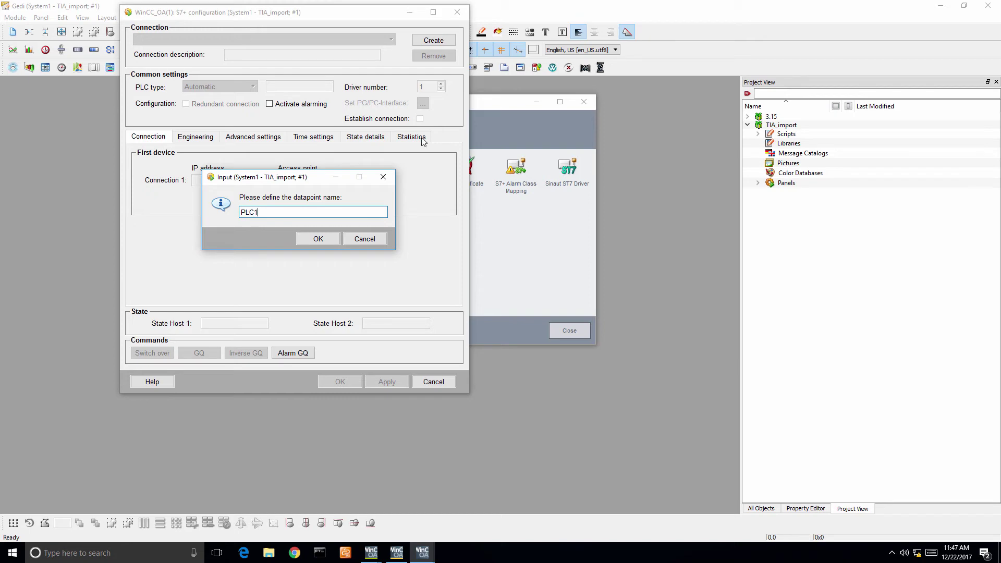
click(313, 240)
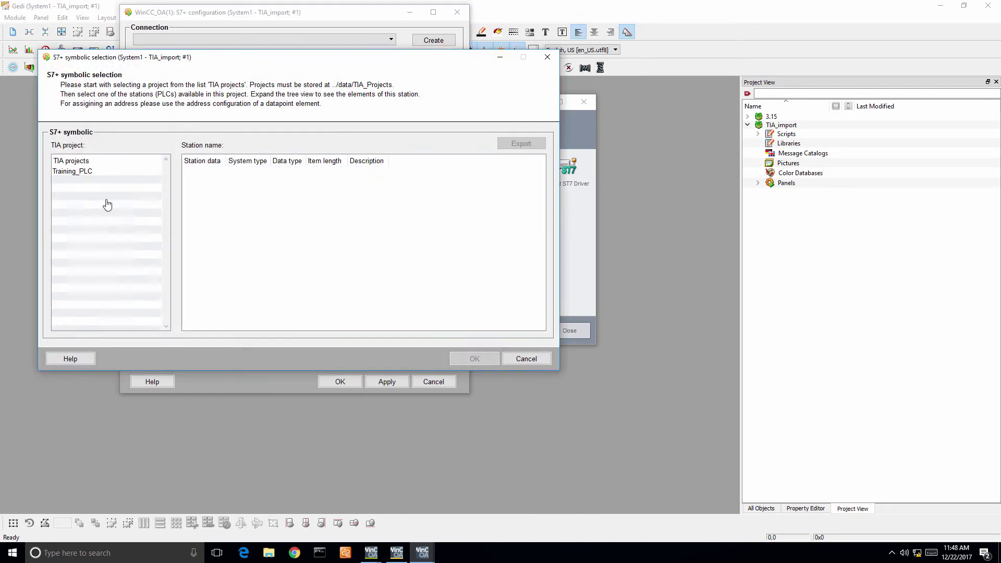
click(70, 173)
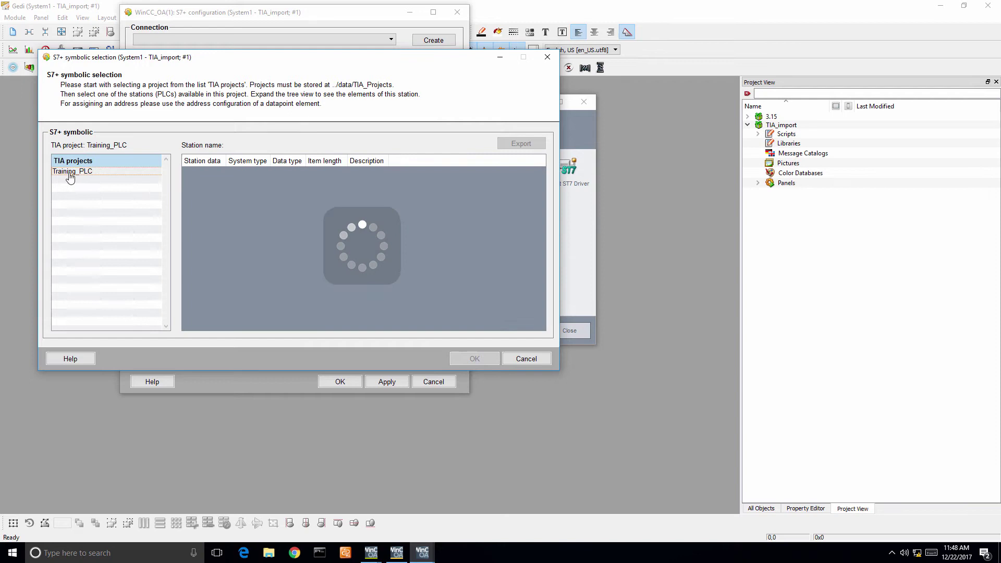
click(203, 171)
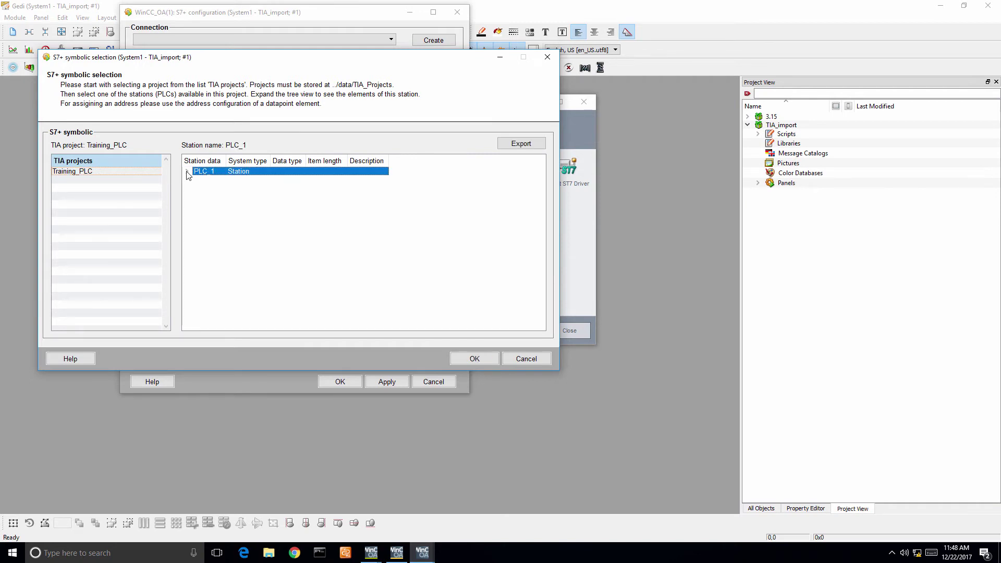
click(187, 171)
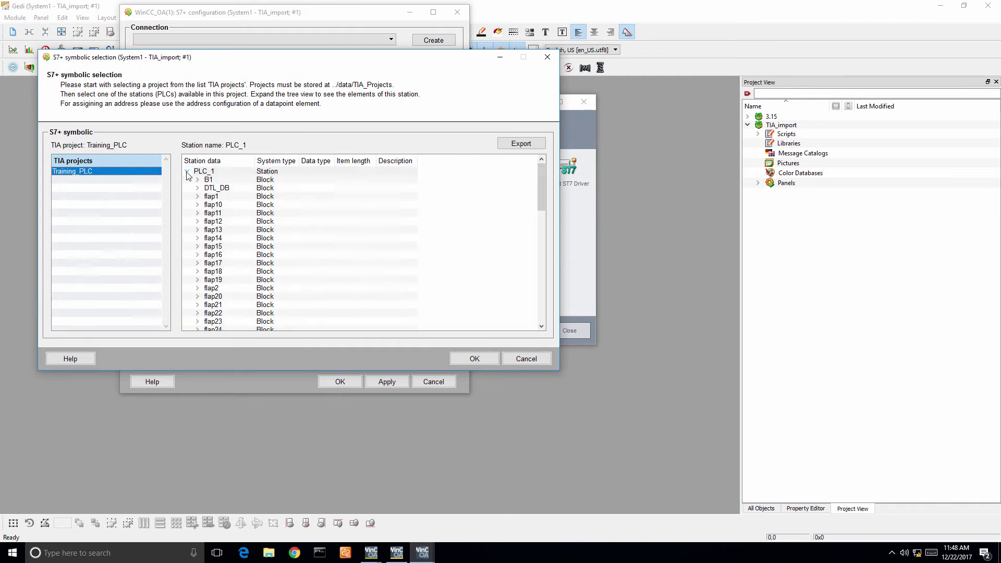
click(188, 173)
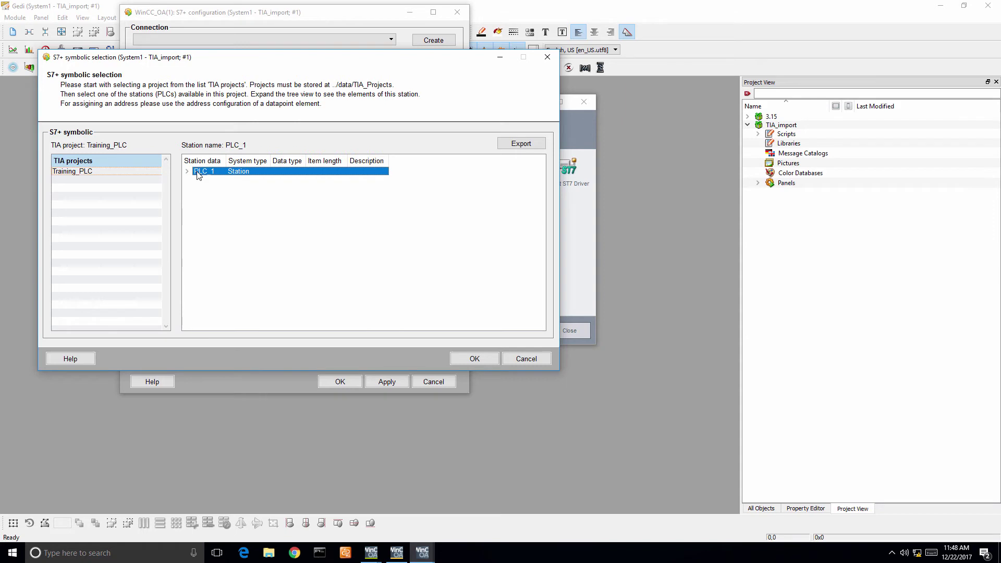
click(479, 359)
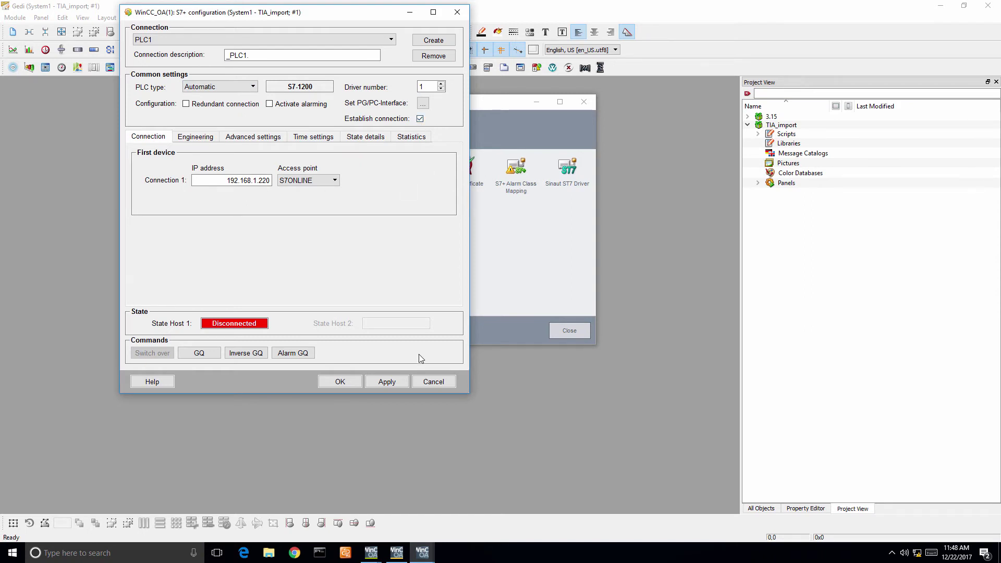
click(390, 382)
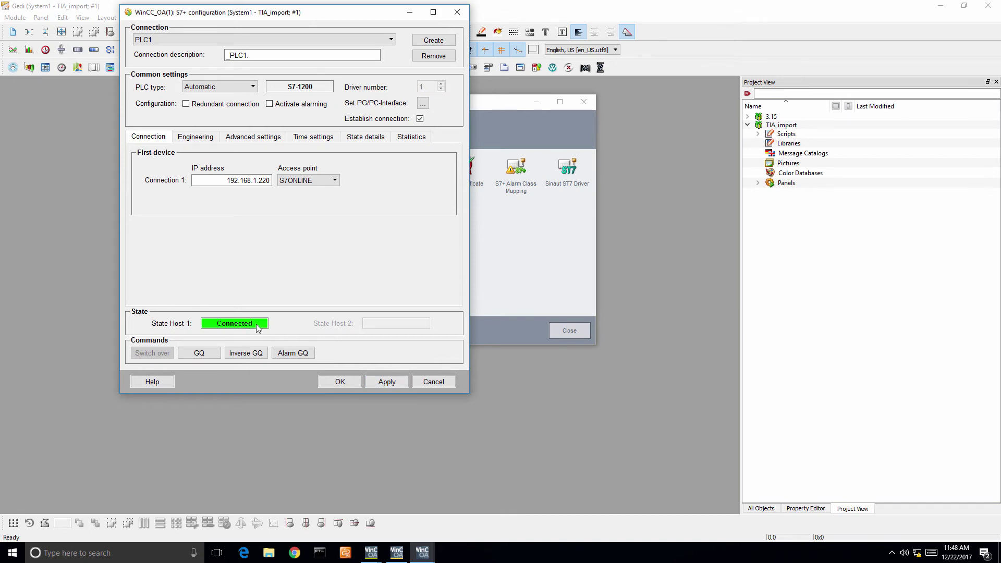
- Open and cancel the TIA importer on the Engineering tab, then save the PLC1 connection
click(204, 141)
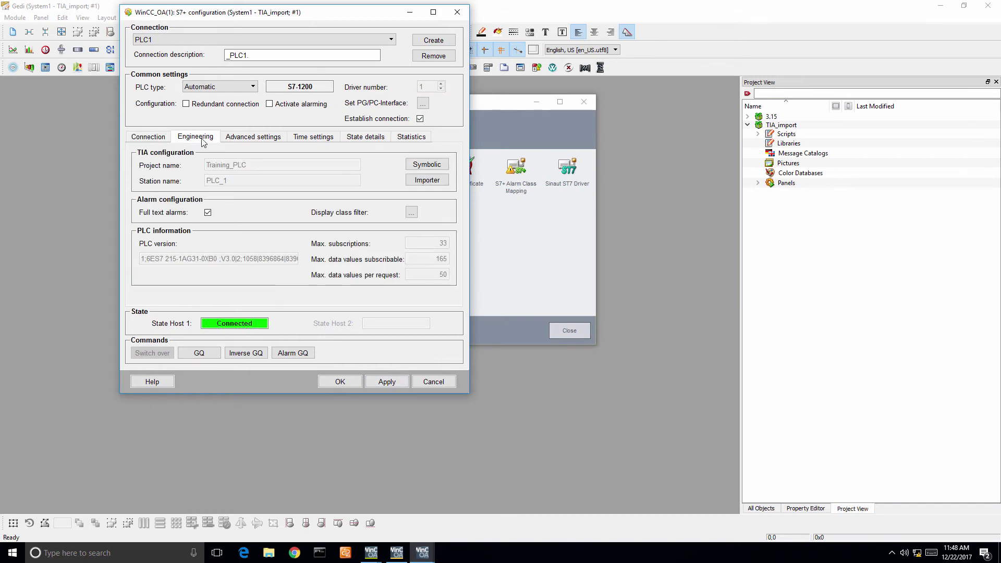
click(438, 183)
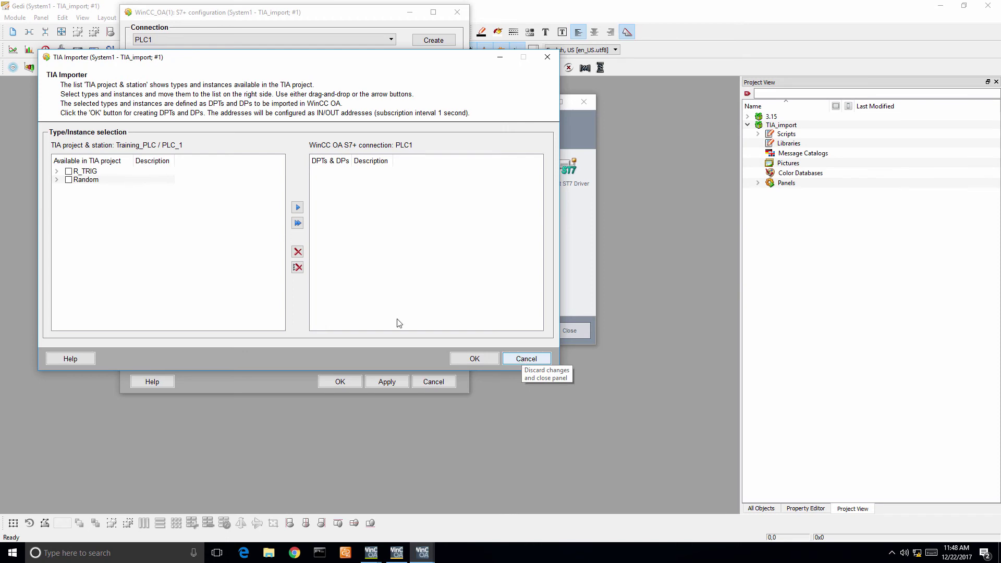
click(515, 357)
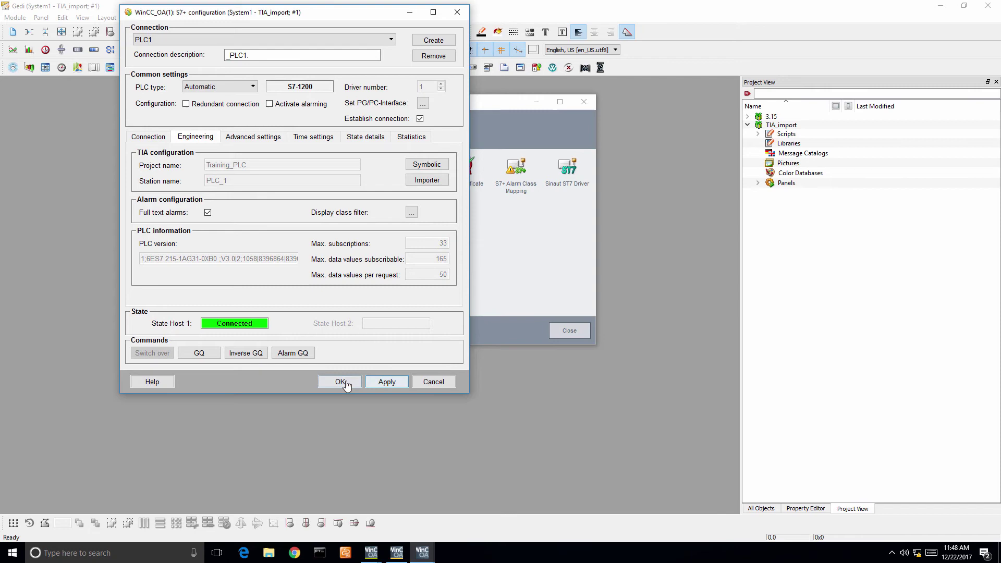
click(340, 382)
- Open and close datapoint parameterization, then return to the System Management Driver S7 page
click(292, 33)
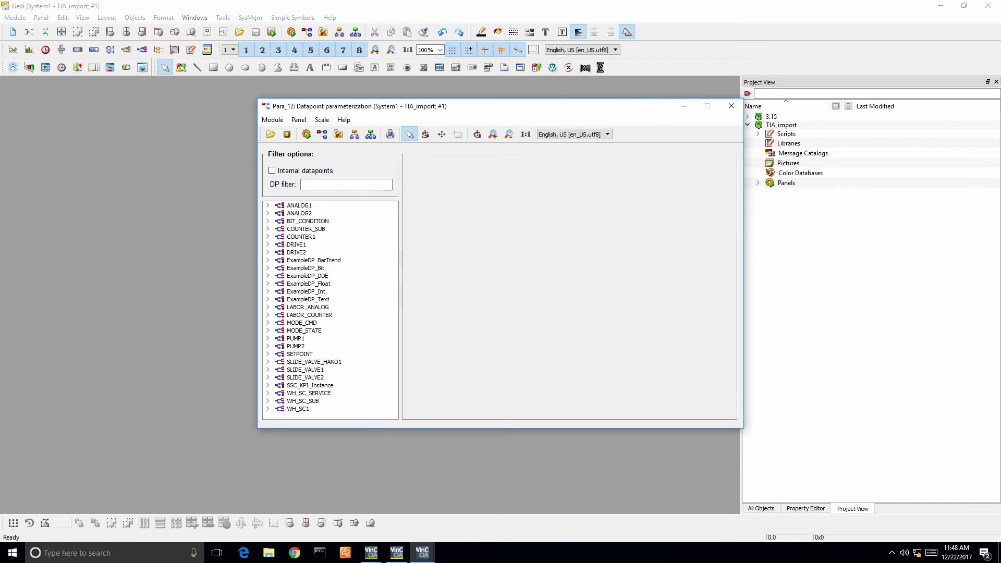
drag(630, 108, 718, 115)
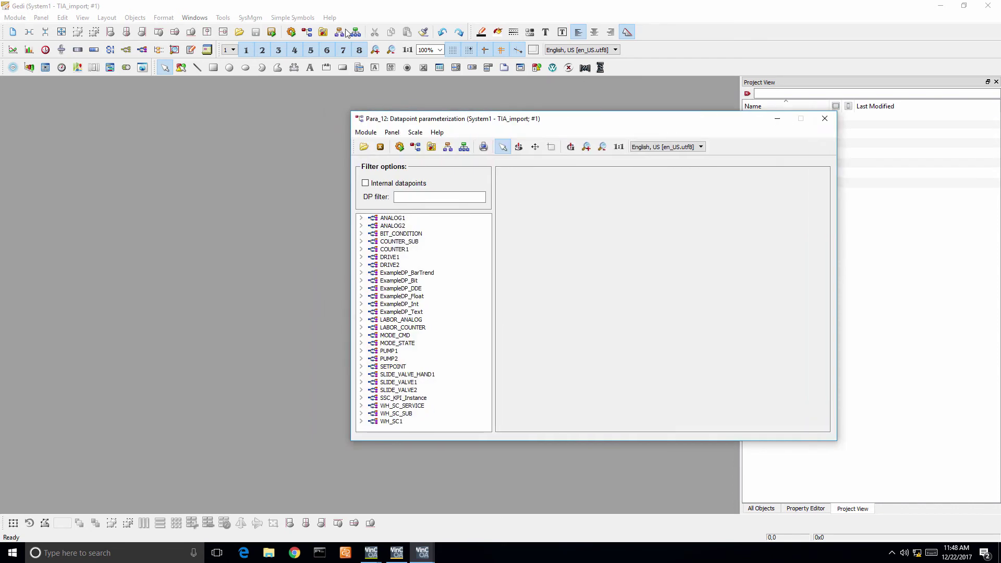
click(826, 119)
click(323, 32)
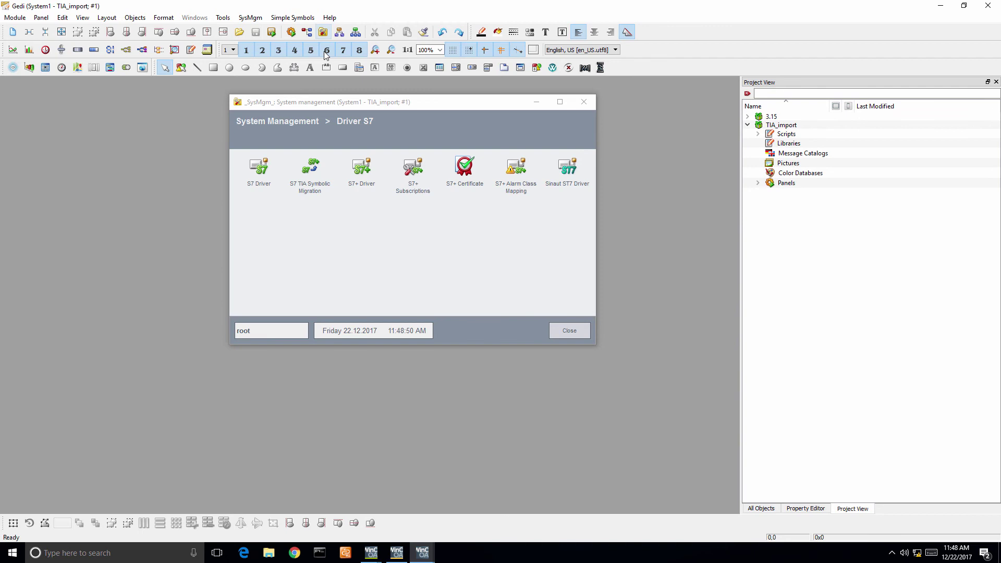
- Add the PLC's R_TRIG and Random types to the TIA importer's import list
click(359, 171)
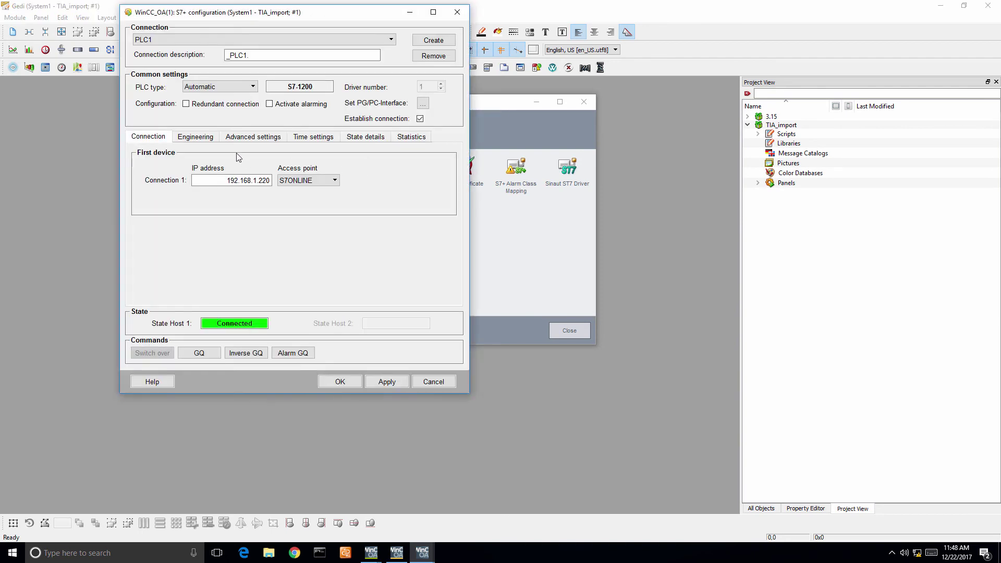
click(206, 139)
click(427, 180)
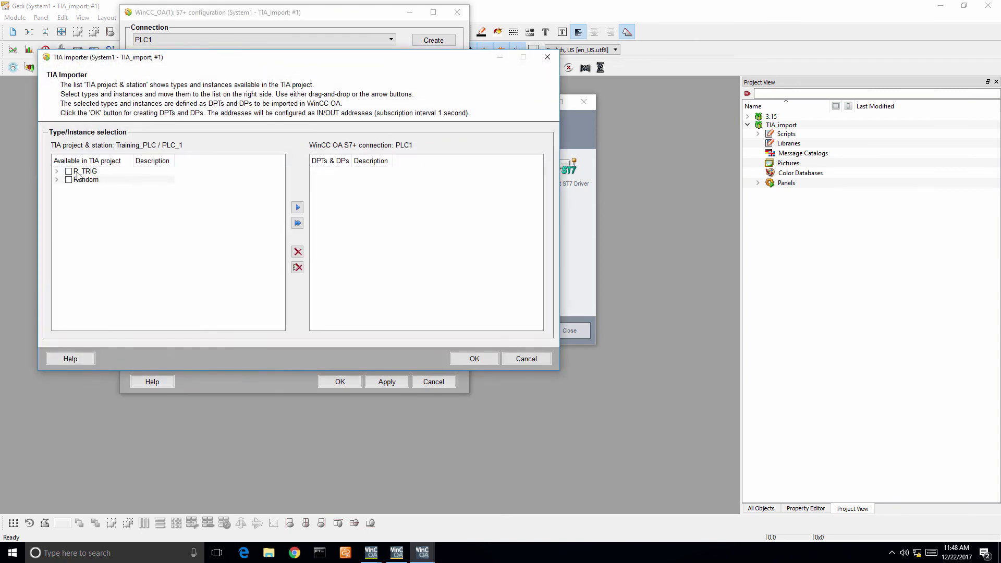
click(297, 223)
- Check the PLC1_R_TRIG and PLC1_Random entries, run the import, and close the S7+ configuration
click(316, 172)
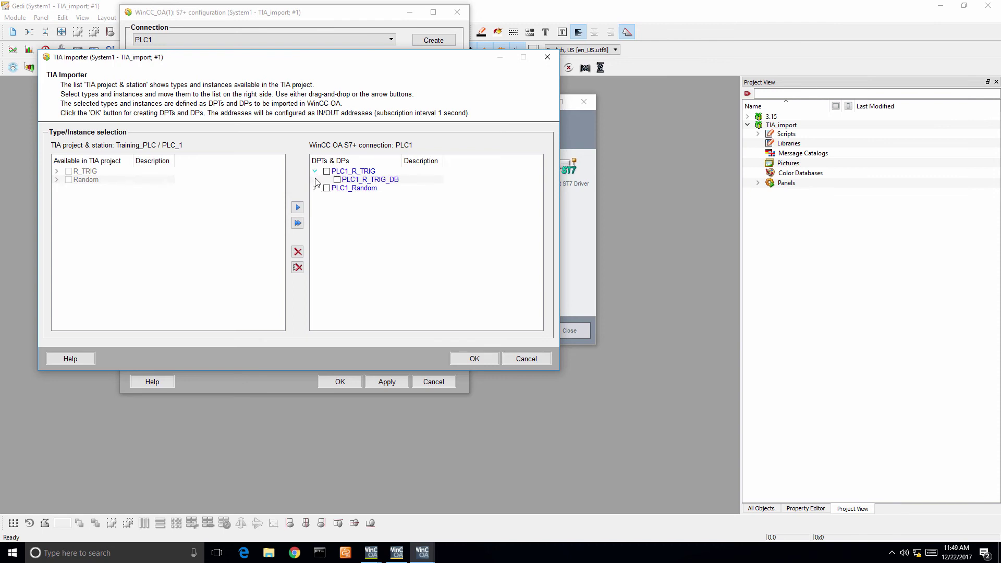
click(315, 189)
click(315, 189)
click(315, 171)
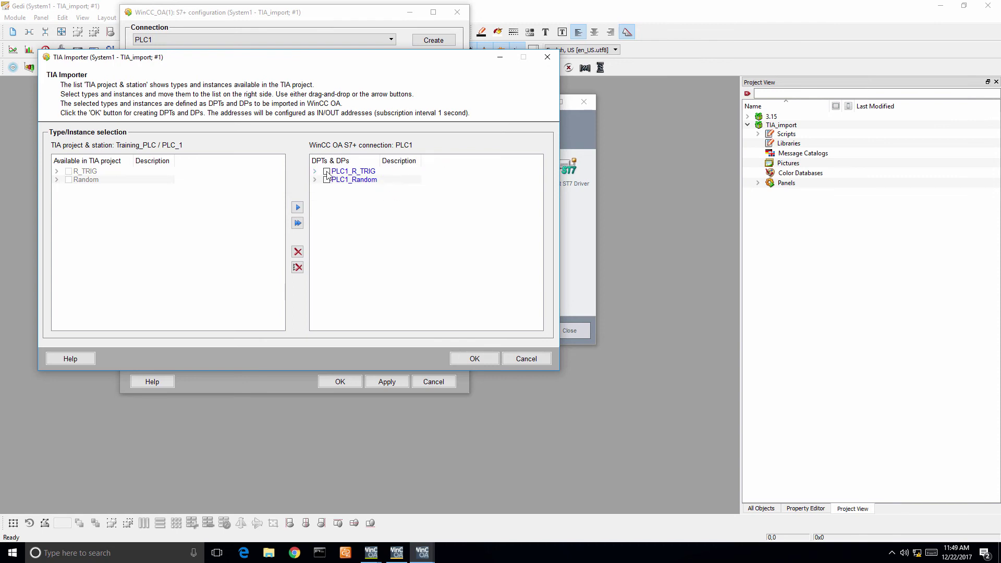
click(327, 171)
click(471, 358)
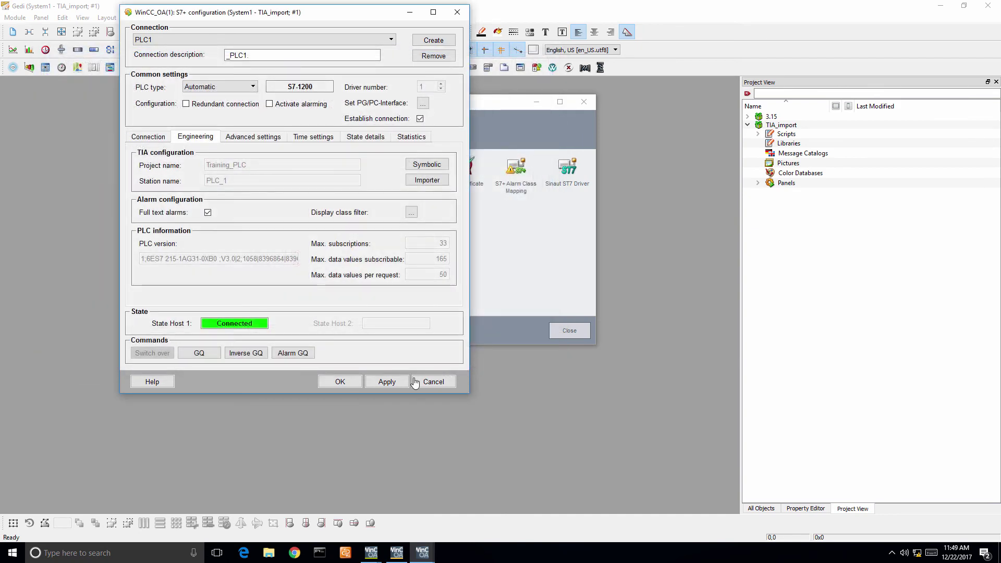
click(340, 381)
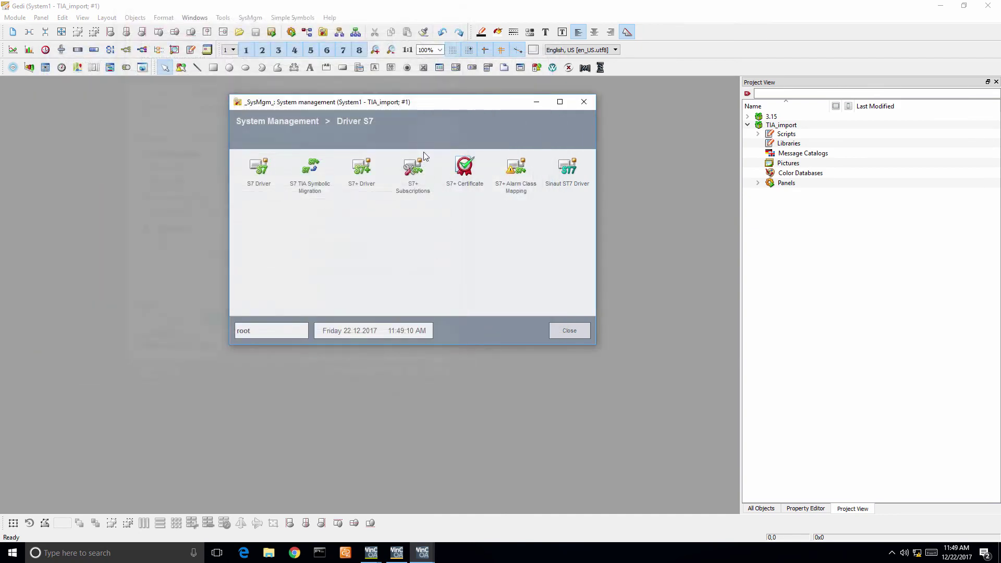
- In datapoint parameterization, expand the PLC1_R_TRIG and PLC1_Random types and their DB datapoints
click(307, 32)
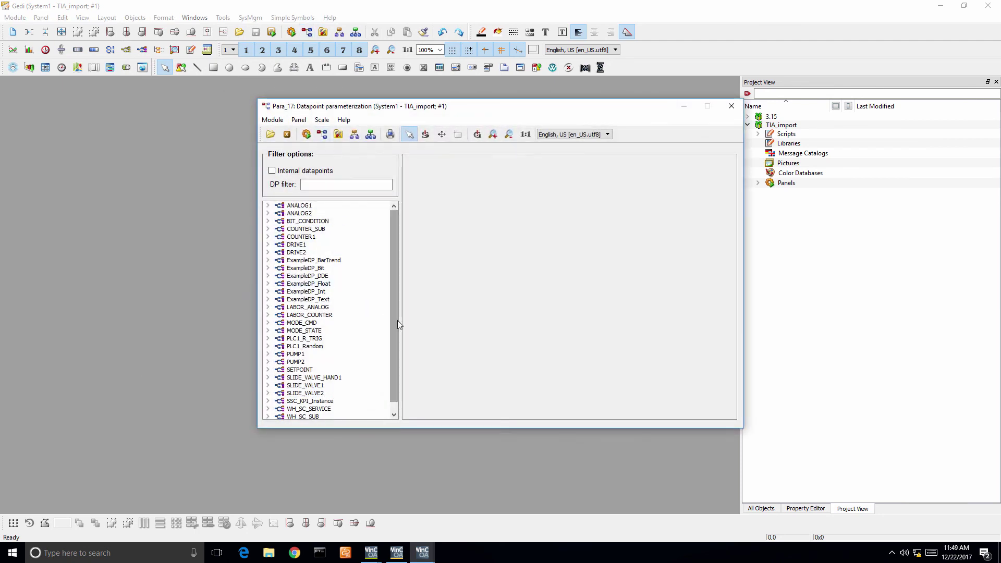
drag(396, 321, 395, 354)
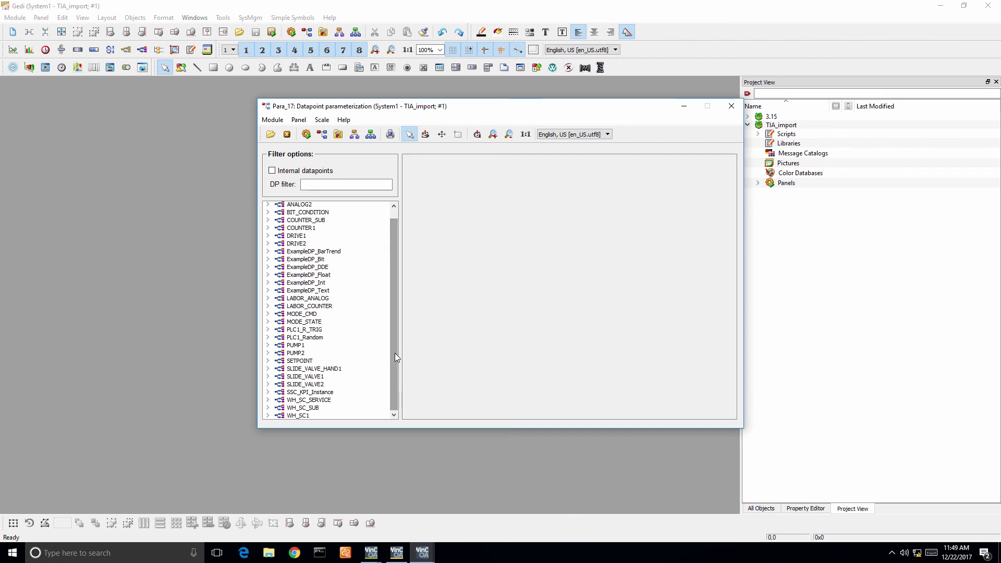
click(268, 330)
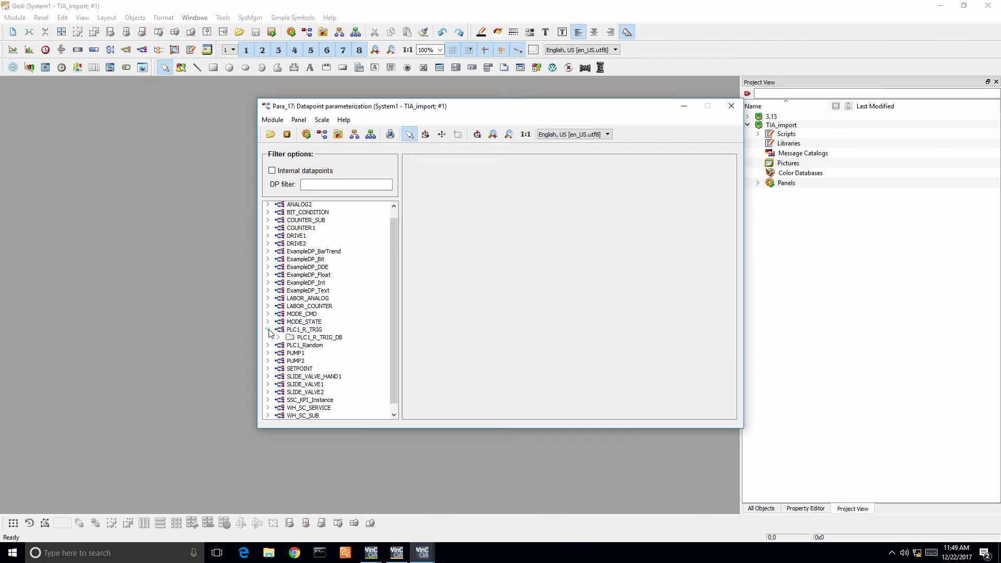
click(269, 345)
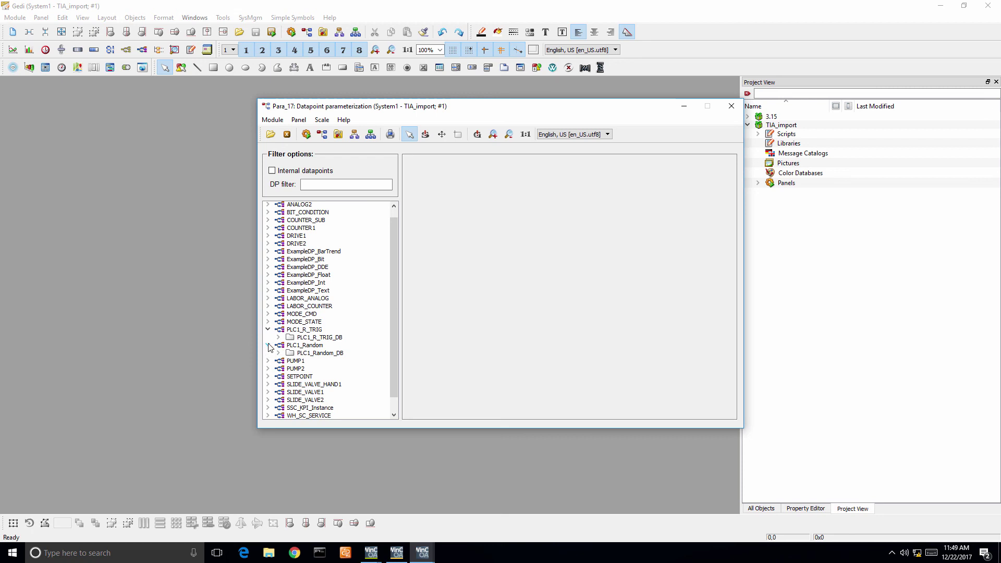
click(279, 337)
click(279, 393)
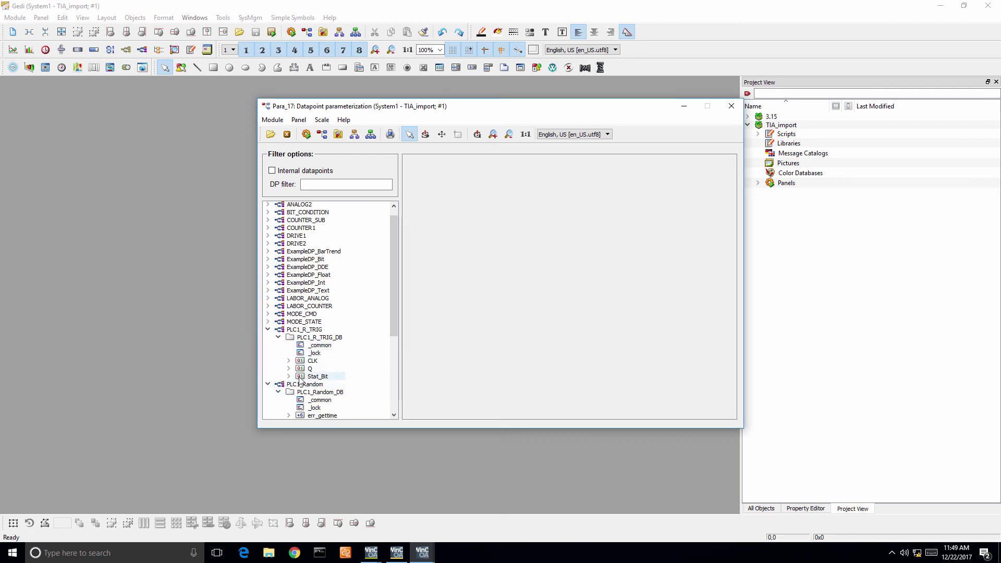
- Inspect the S7+ _address settings of the CLK element, then collapse both DBs
click(289, 361)
scroll(395, 311, down, 1)
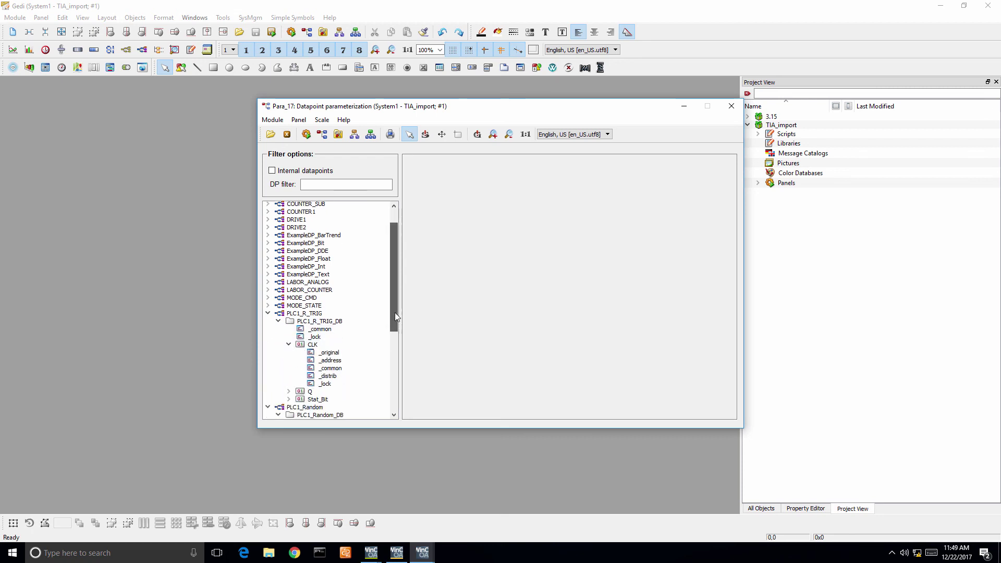
scroll(395, 313, down, 1)
click(332, 348)
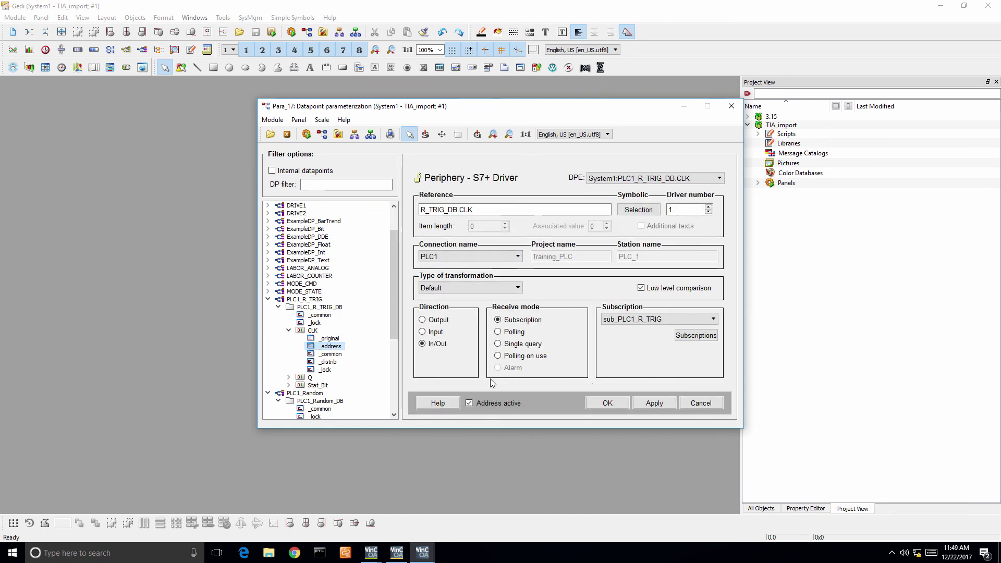
click(279, 307)
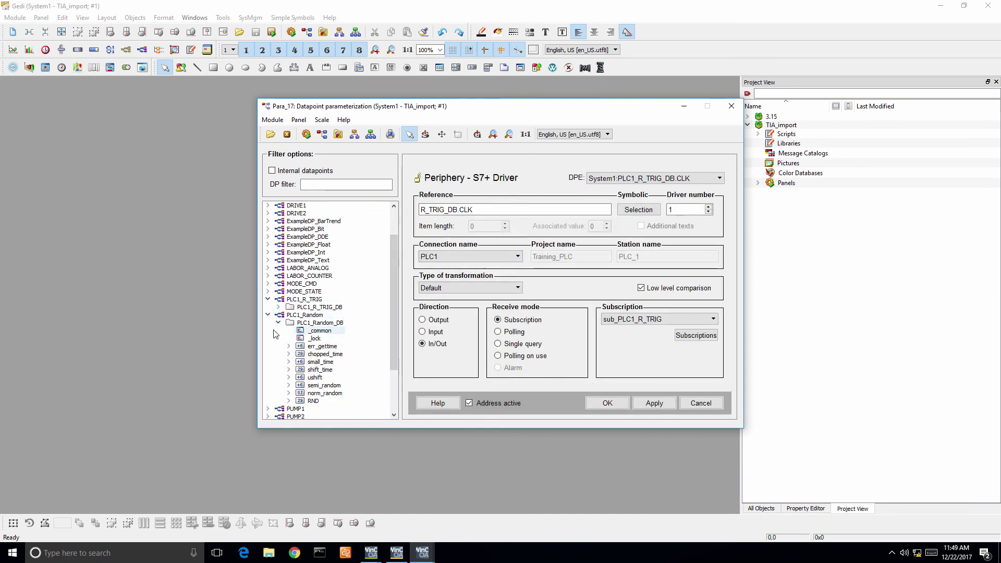
click(278, 323)
- Create master datapoint _mp_PLC1_R_TRIG from the PLC1_R_TRIG type and expand it
right_click(296, 315)
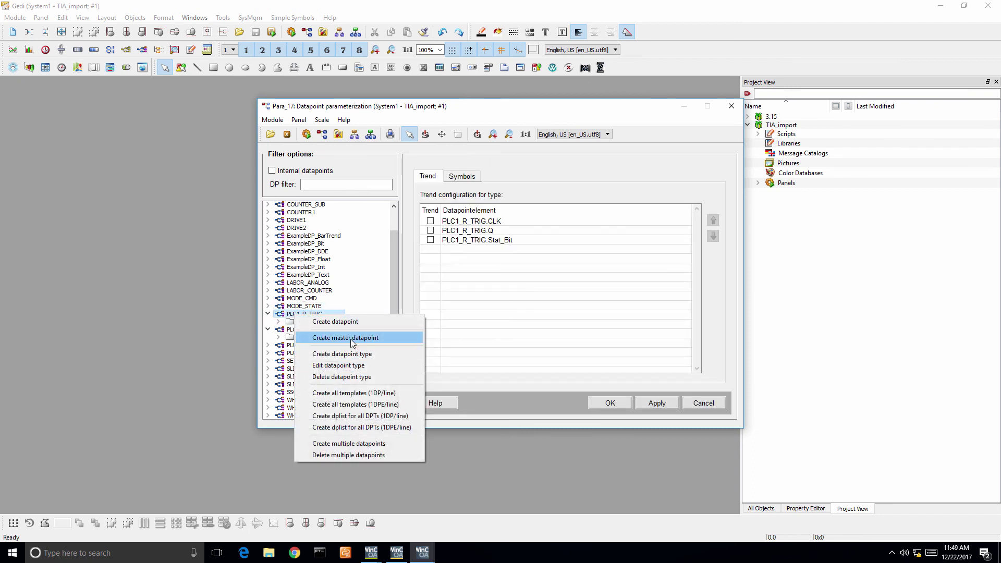
click(352, 338)
click(279, 322)
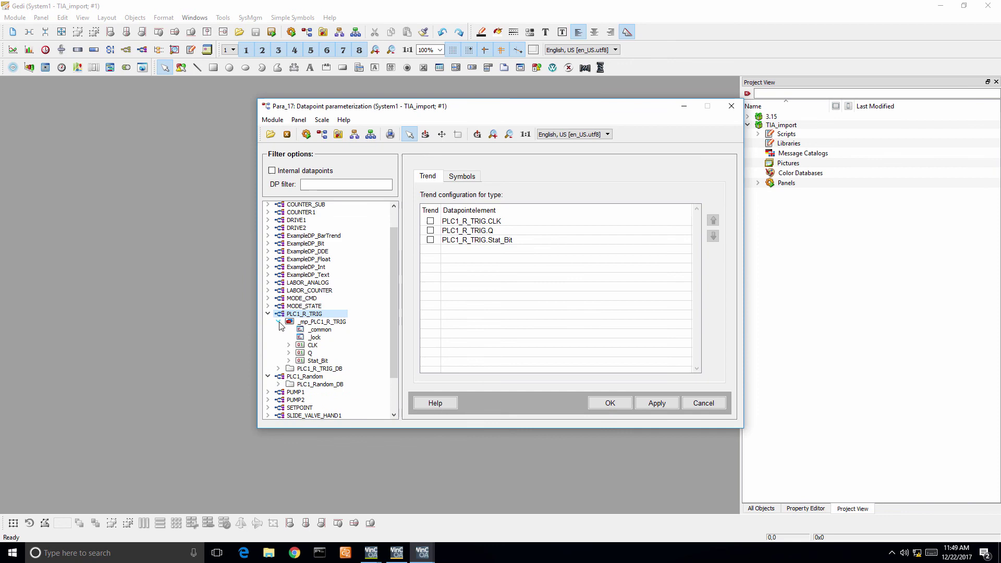